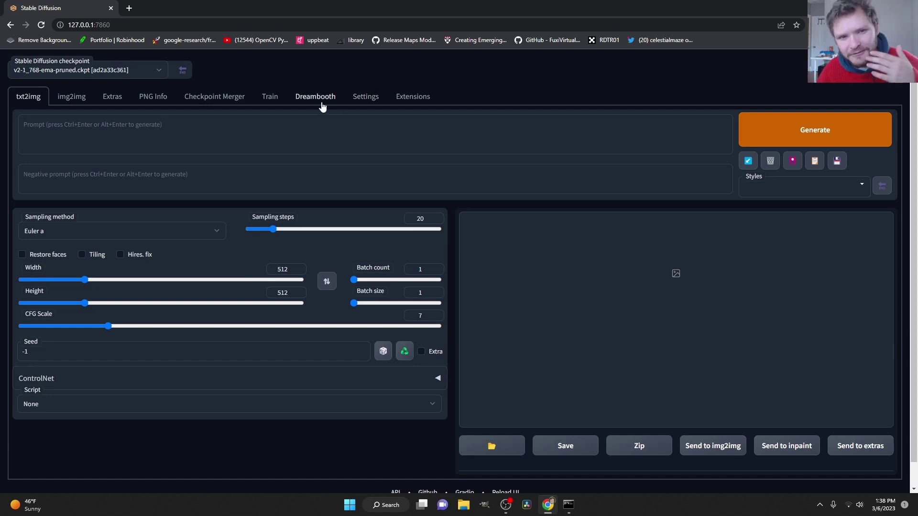
Open the Desktop's dreamboothdataset folder in File Explorer to view the eight face photos
left_click(463, 505)
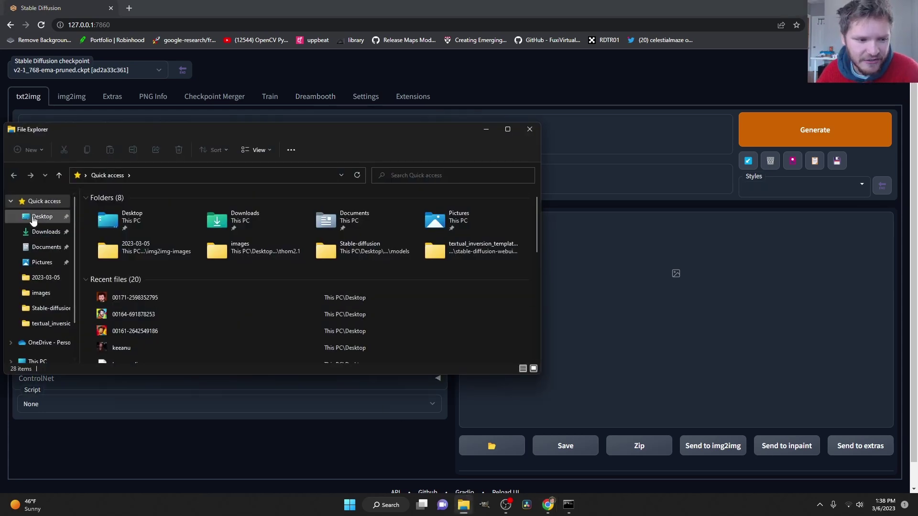
left_click(33, 218)
left_click(493, 219)
double_click(493, 219)
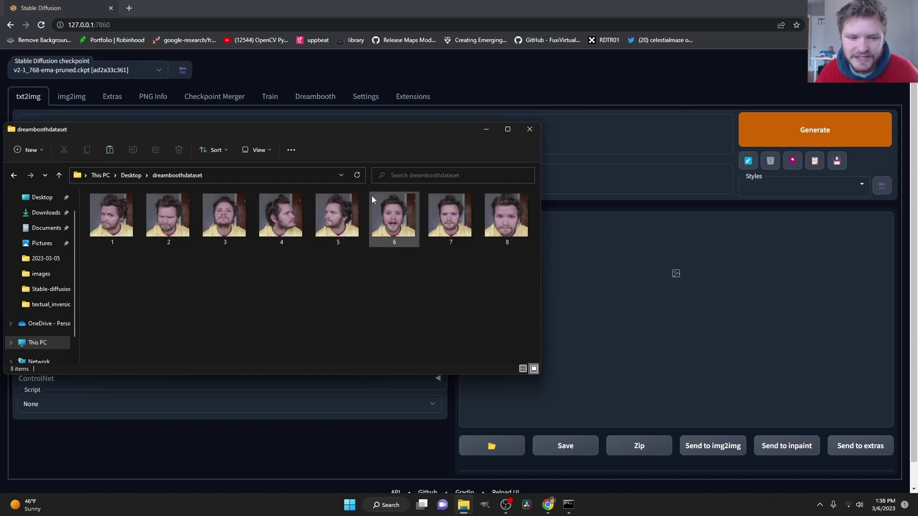
Create the Dreambooth model ThomTutorial using v1-5-pruned.ckpt as the source checkpoint
left_click(530, 129)
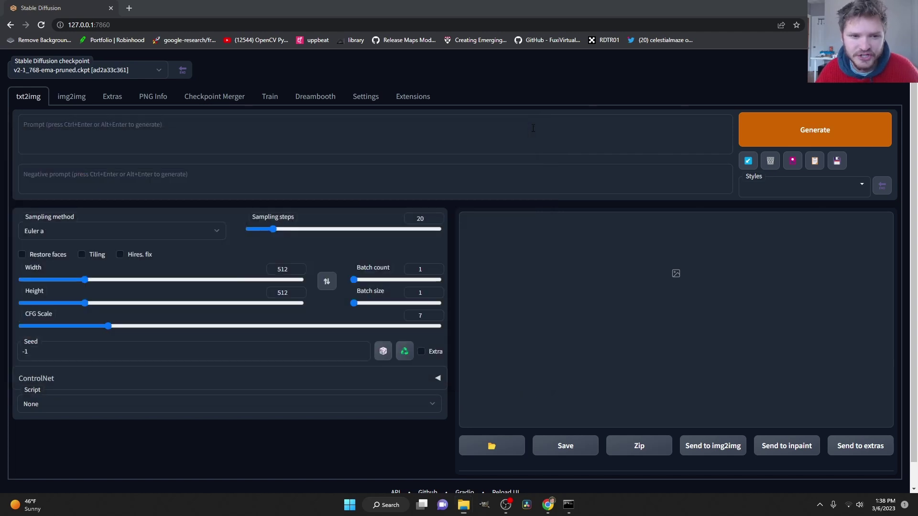
left_click(319, 99)
left_click(76, 187)
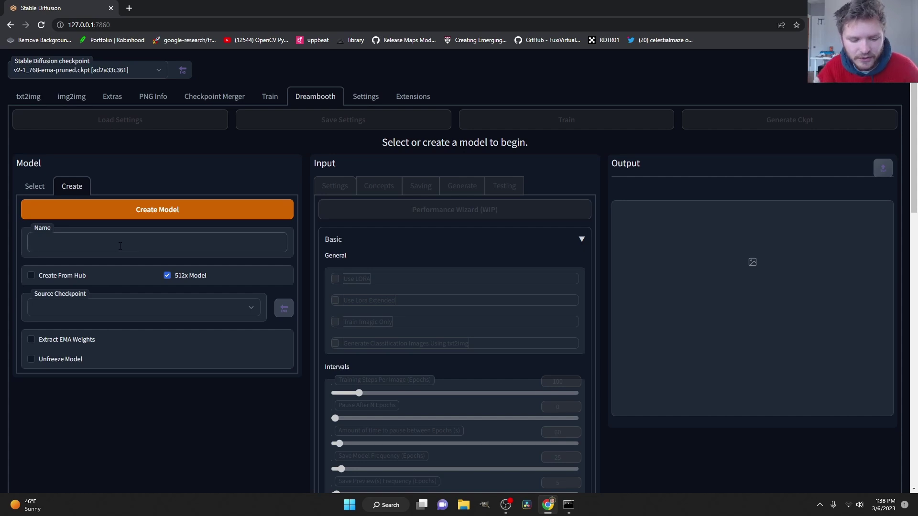
type("ThomTut")
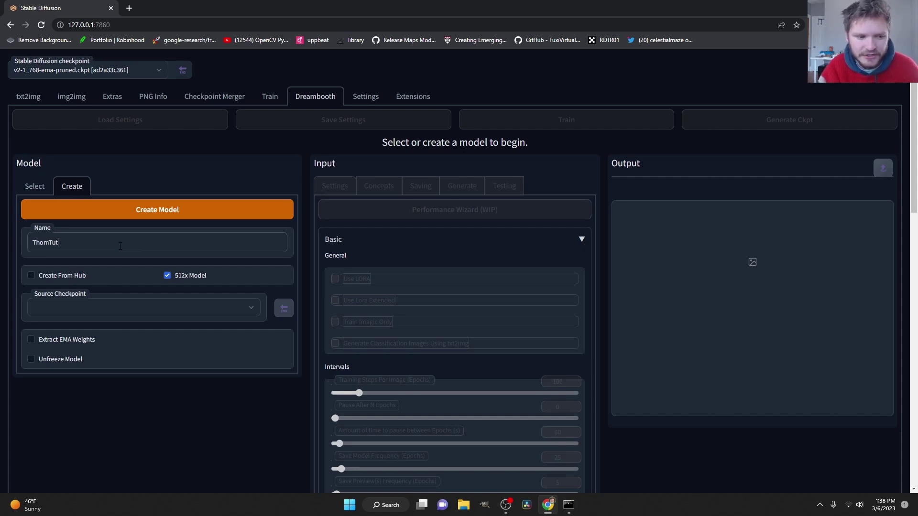
type("orial")
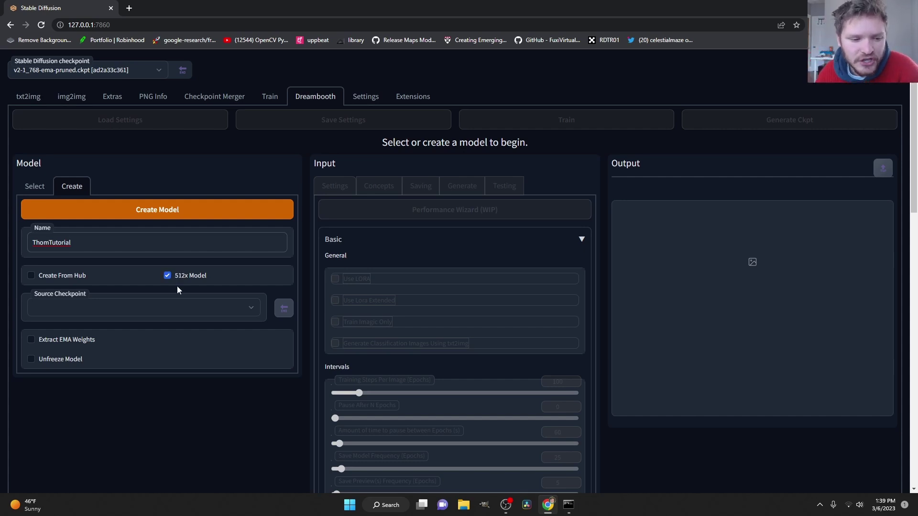
left_click(167, 306)
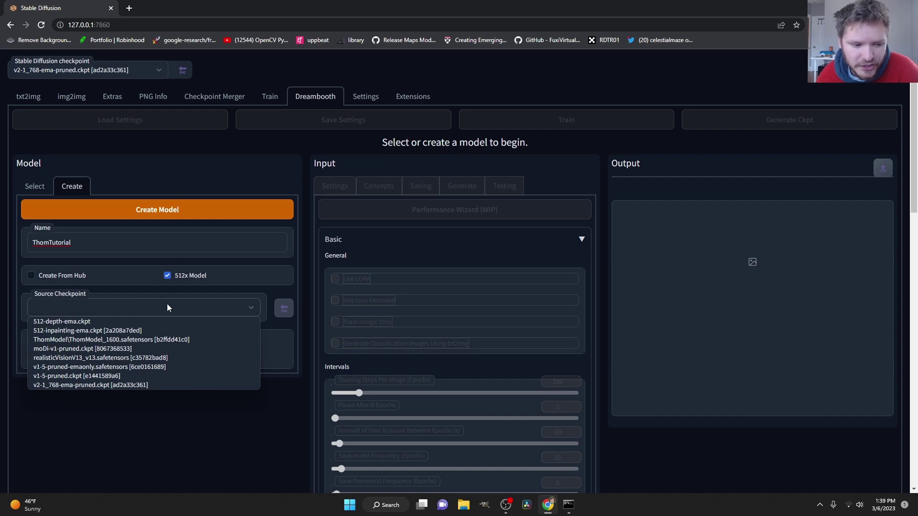
left_click(85, 379)
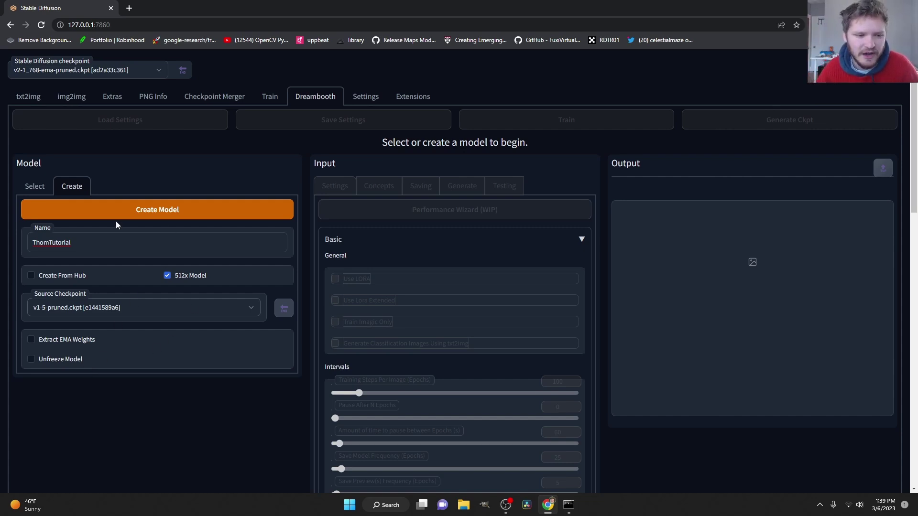
left_click(153, 210)
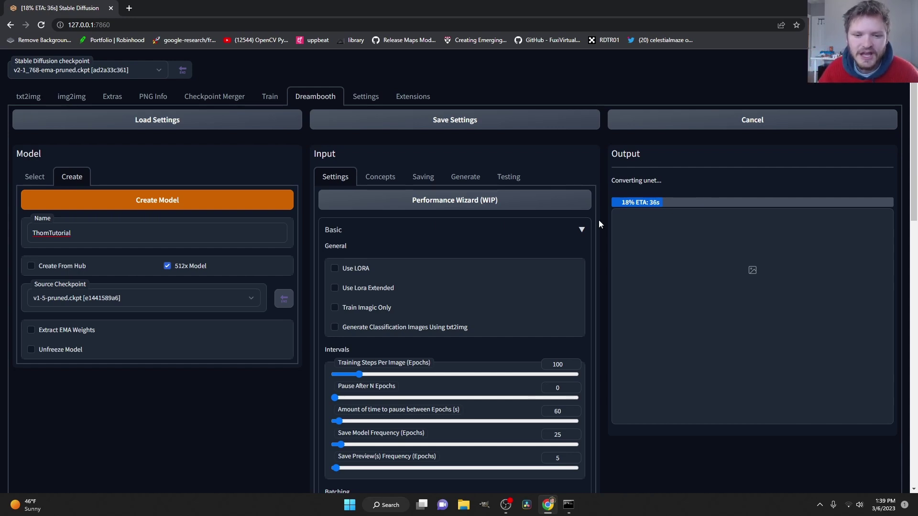
Browse the Settings and Concepts tabs while the ThomTutorial checkpoint finishes extracting
scroll(603, 244, "down", 10)
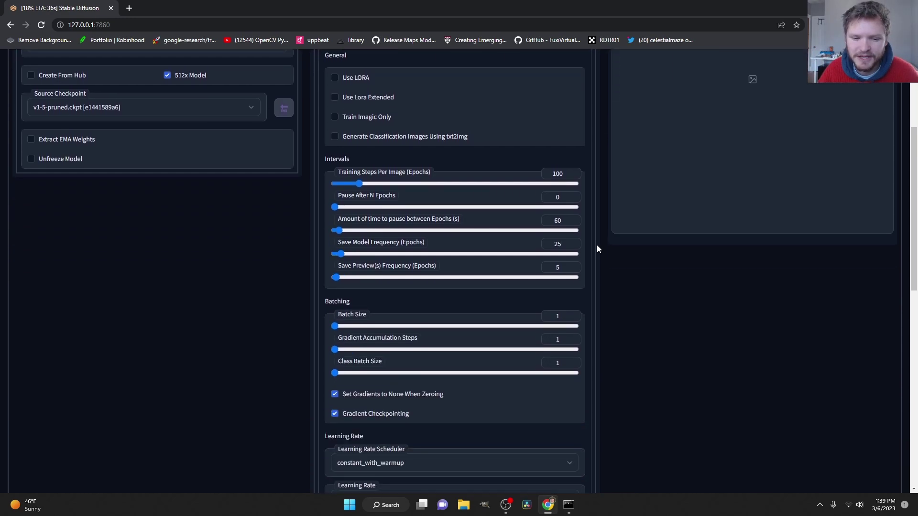
scroll(596, 249, "down", 5)
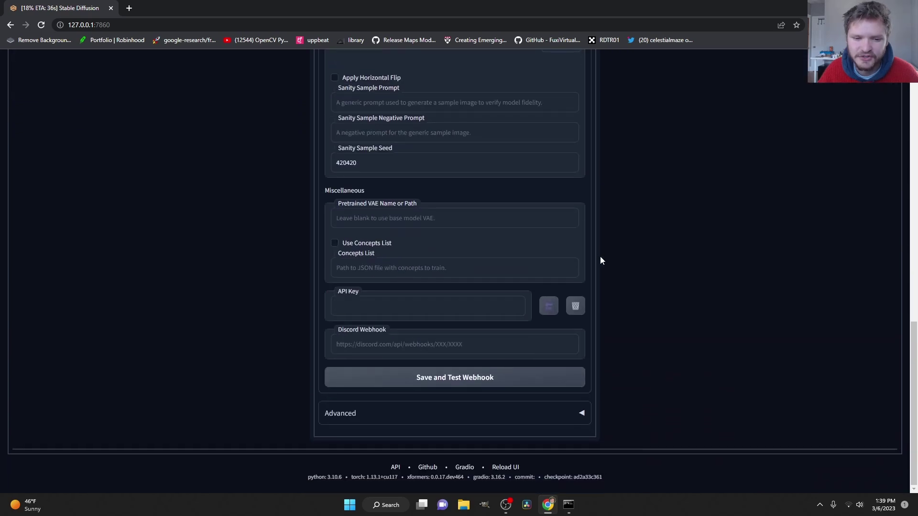
scroll(619, 281, "up", 15)
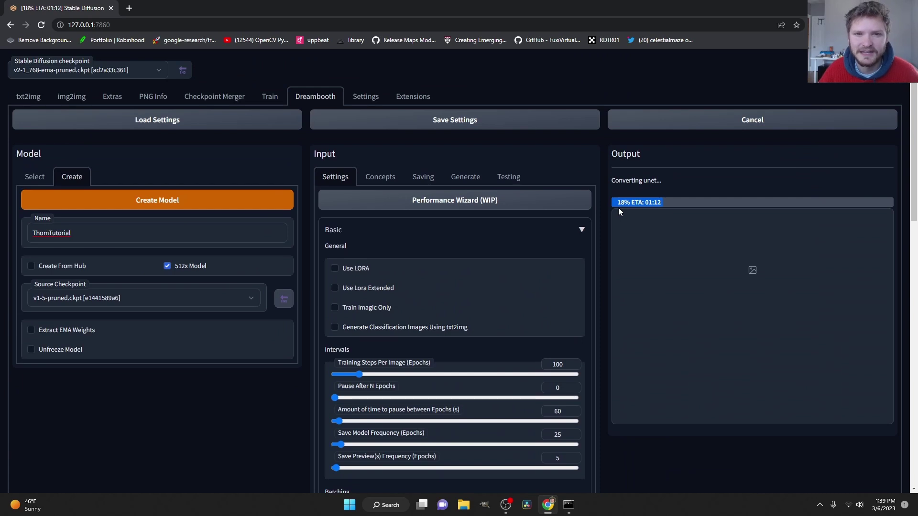
left_click(380, 177)
scroll(426, 248, "down", 3)
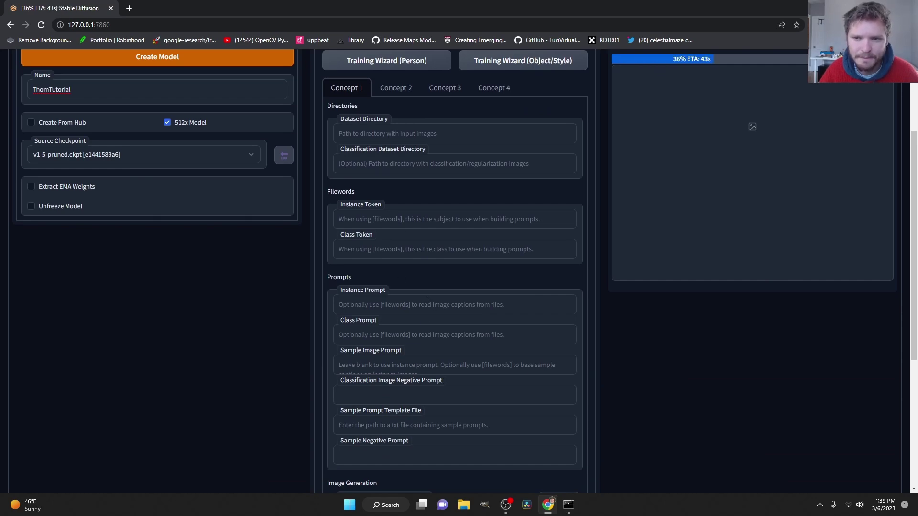
scroll(425, 296, "up", 3)
left_click(335, 177)
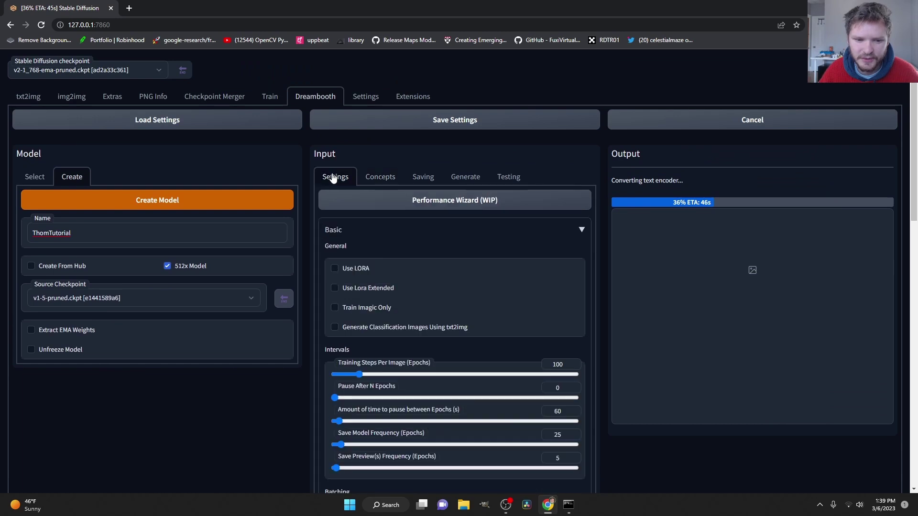
scroll(451, 248, "down", 2)
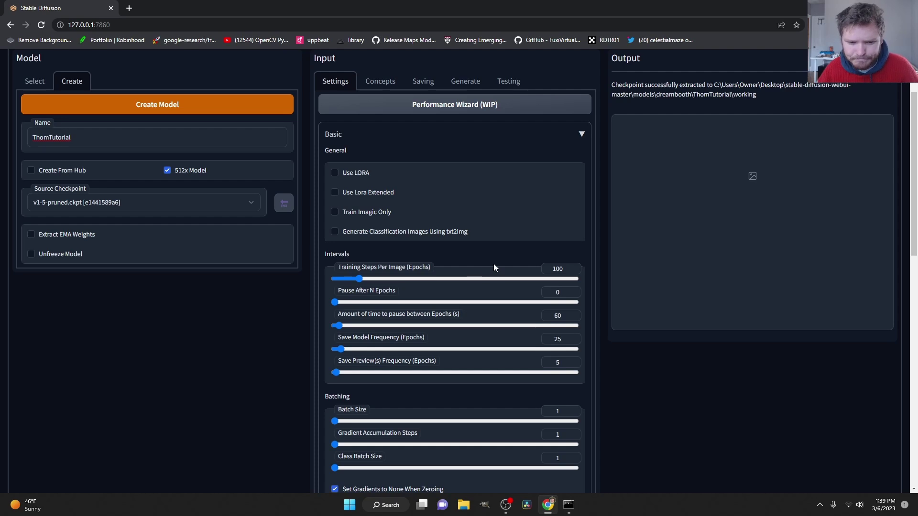
Set training steps per image to 150 and both preview and model save frequencies to 0
double_click(557, 269)
type("150")
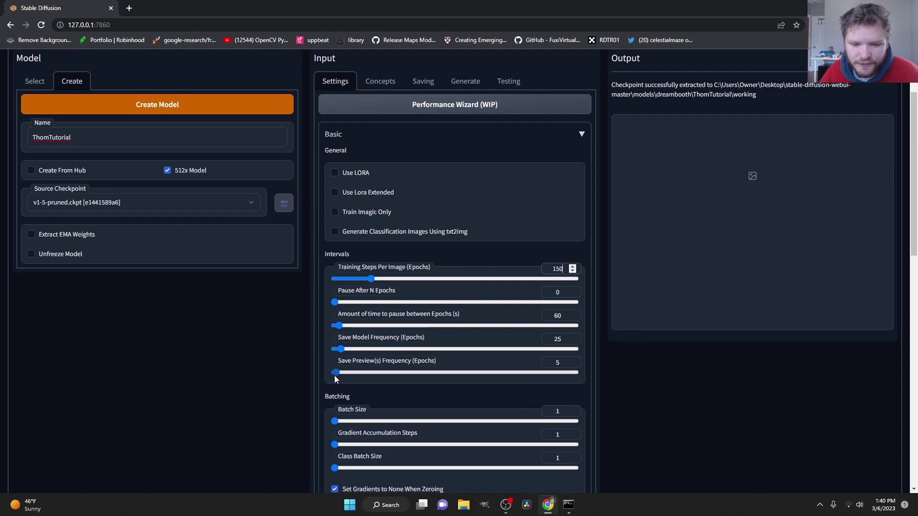
left_click_drag(335, 378, 333, 377)
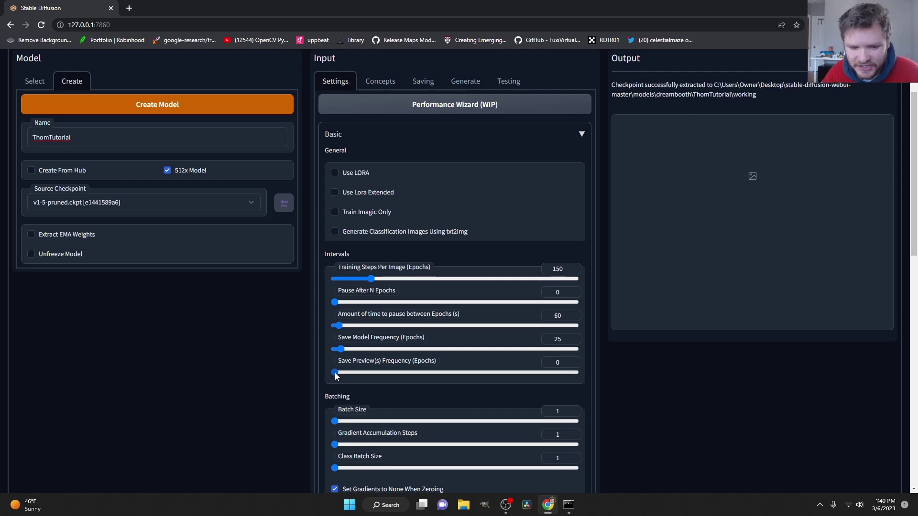
left_click(335, 349)
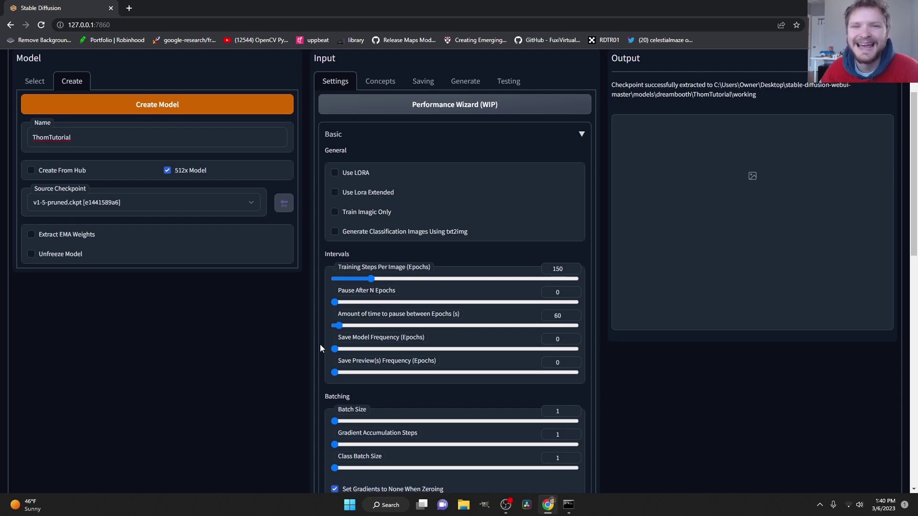
Expand the advanced training options and keep 8Bit Adam as the optimizer
scroll(296, 343, "down", 1)
scroll(583, 363, "down", 3)
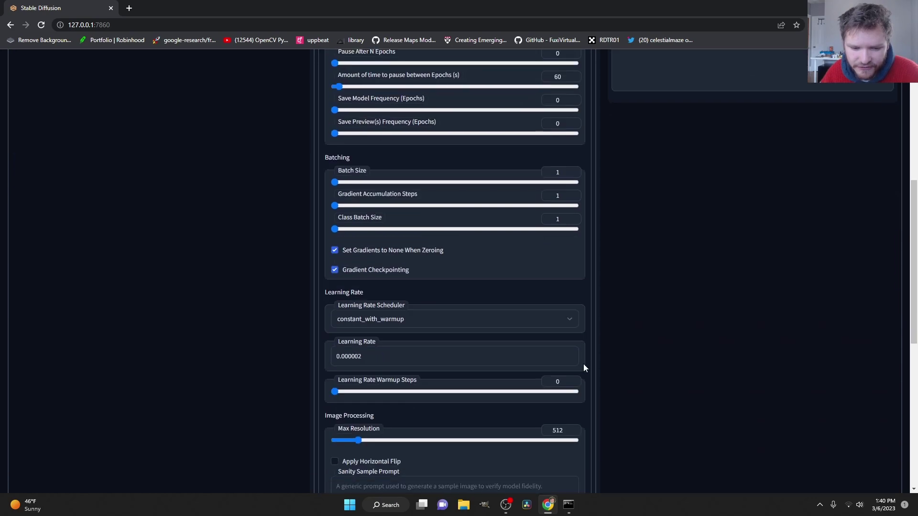
scroll(564, 349, "down", 3)
scroll(564, 349, "down", 5)
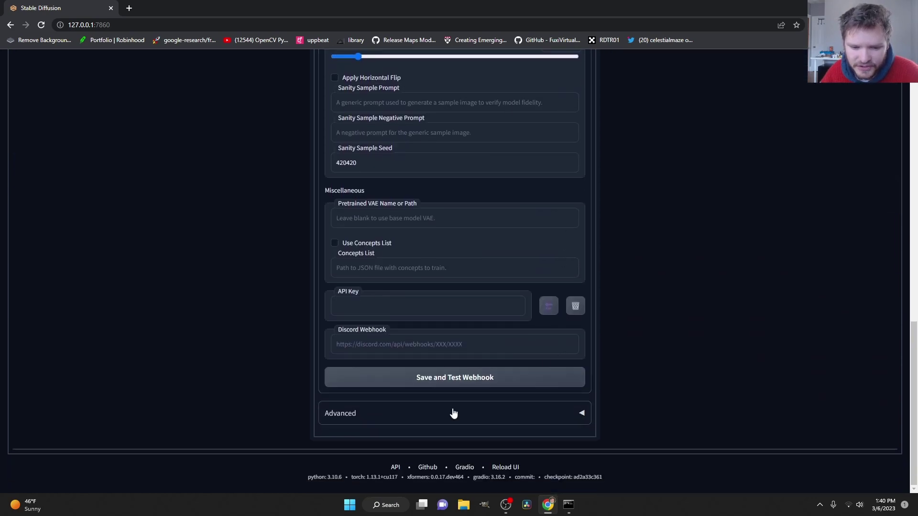
left_click(454, 412)
scroll(592, 381, "down", 5)
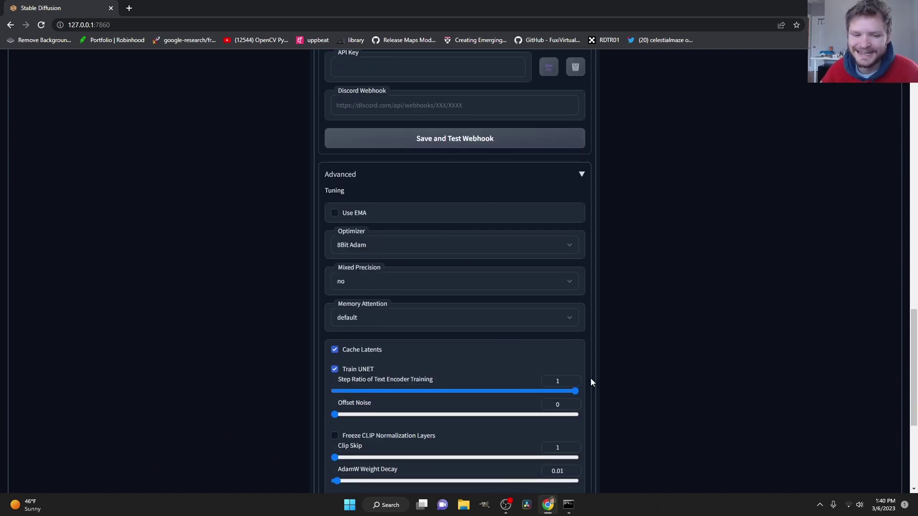
left_click(352, 245)
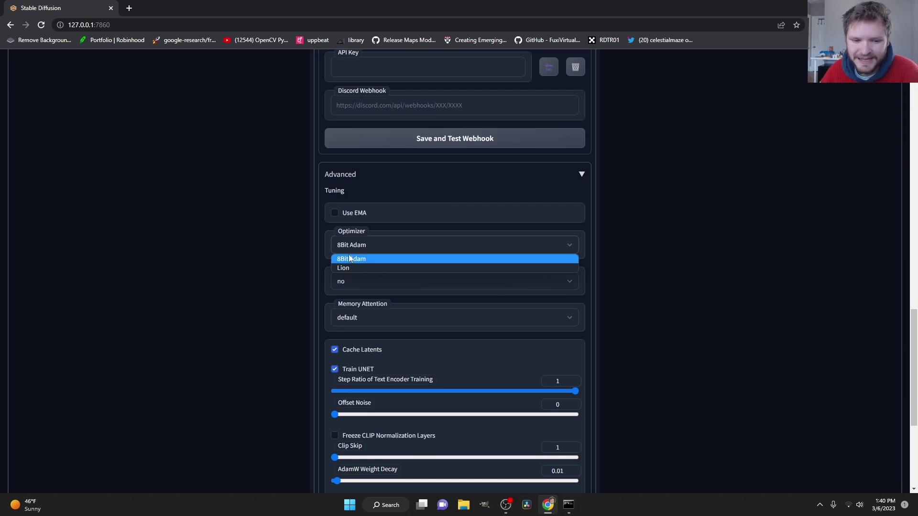
left_click(348, 256)
Set mixed precision to fp16 and memory attention to xformers
left_click(392, 282)
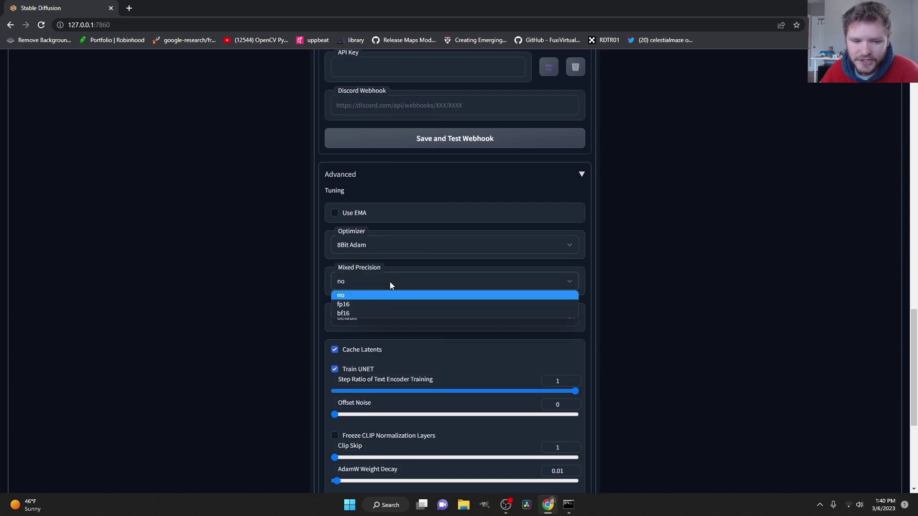
left_click(355, 305)
left_click(356, 315)
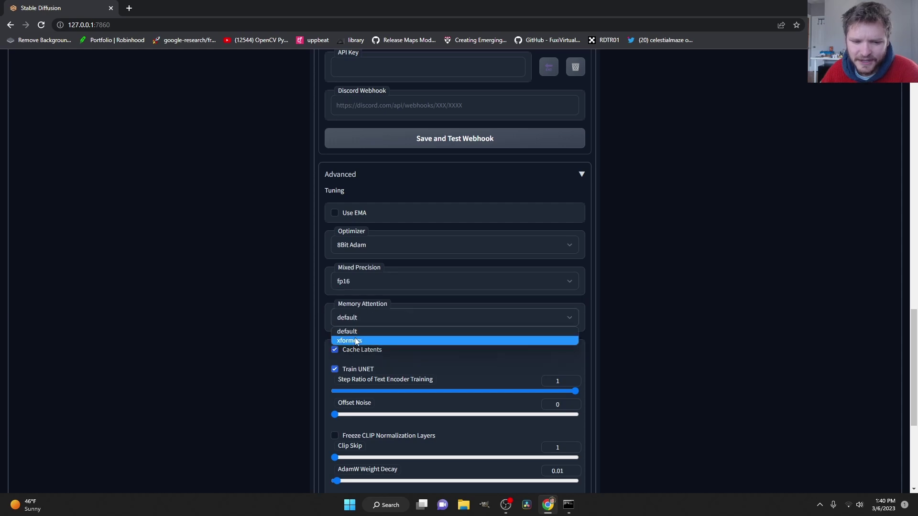
left_click(356, 340)
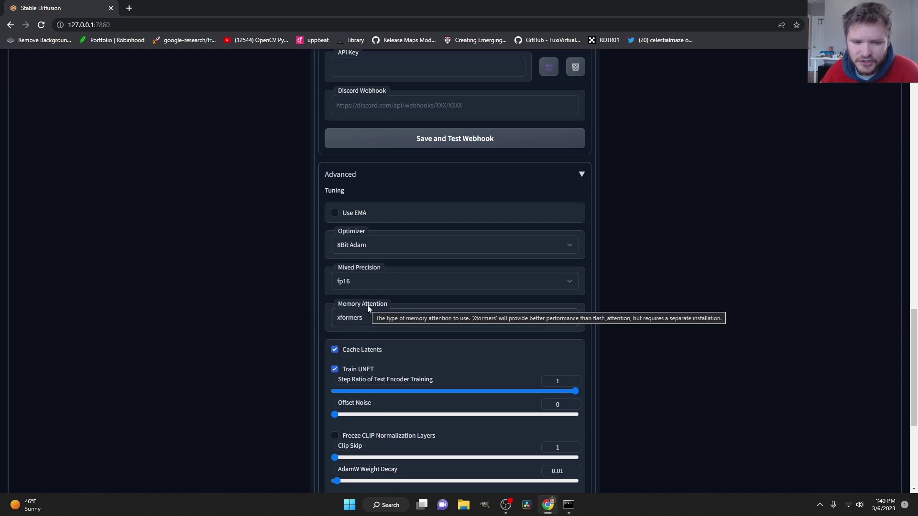
left_click(354, 321)
left_click(351, 318)
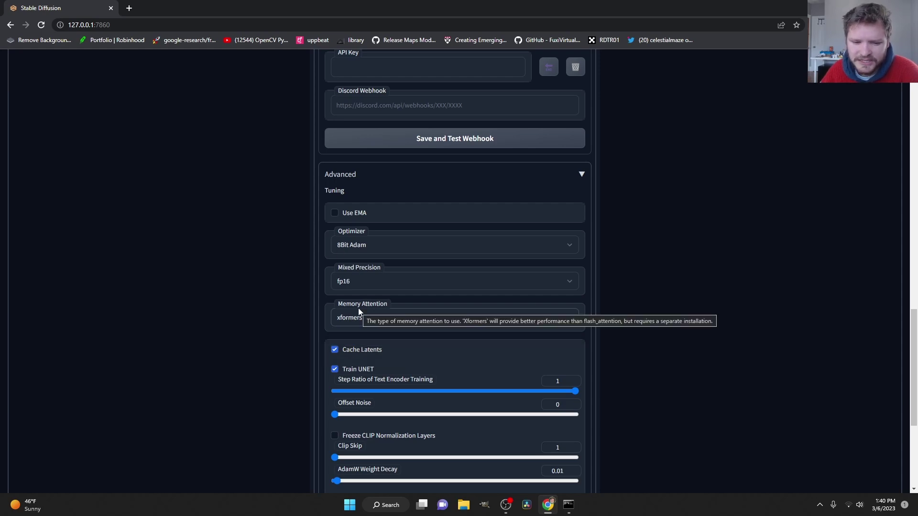
Save the Dreambooth training settings and dismiss the warning
scroll(621, 323, "up", 20)
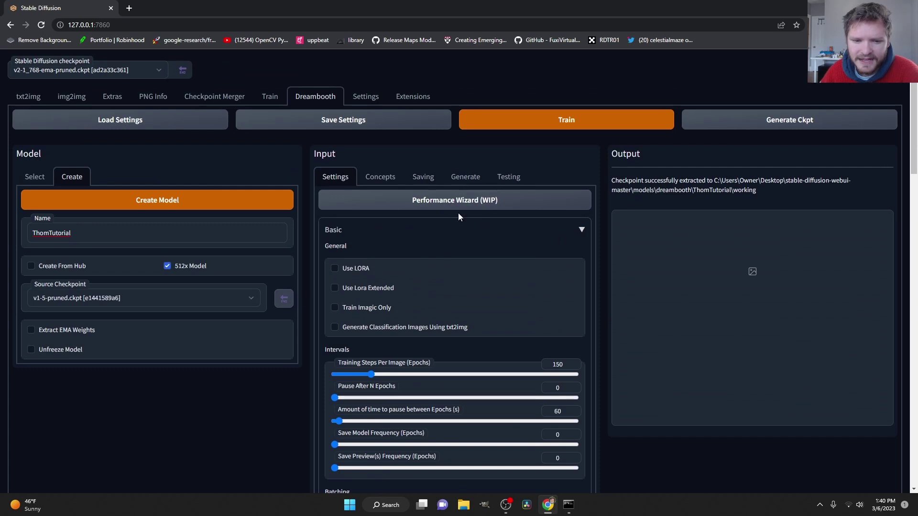
left_click(353, 121)
left_click(498, 103)
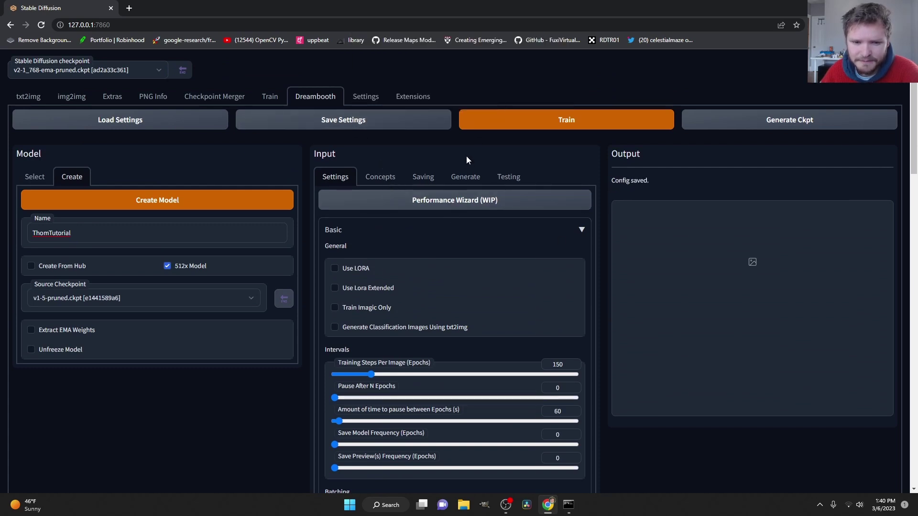
Copy the dreamboothdataset folder path from Explorer into Concept 1's Dataset Directory
left_click(385, 182)
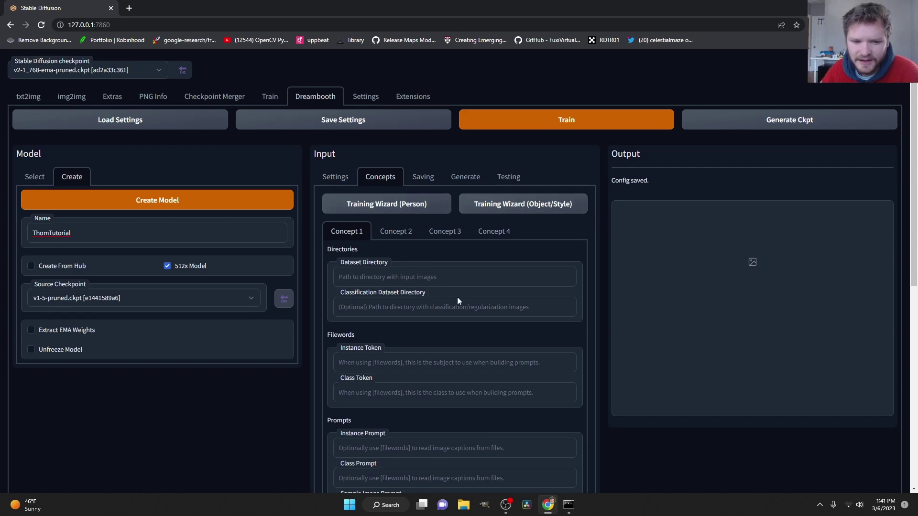
left_click(463, 505)
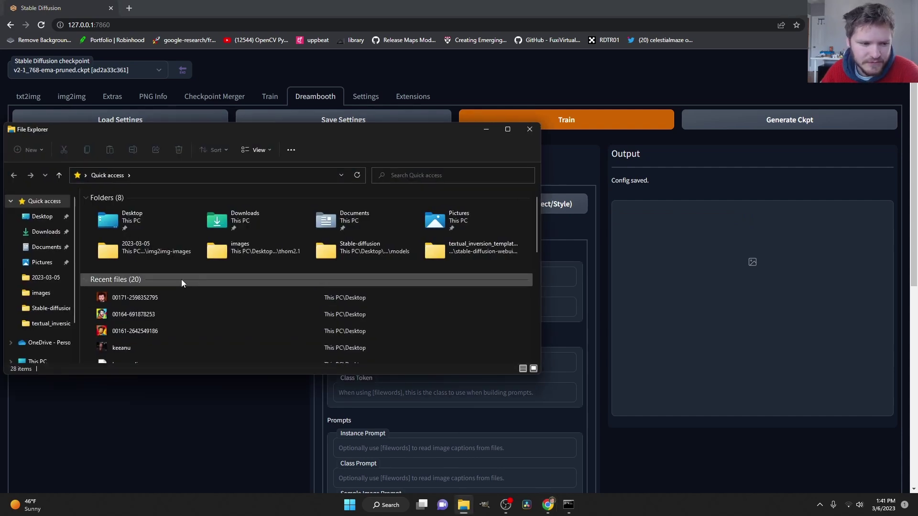
left_click(42, 217)
double_click(497, 225)
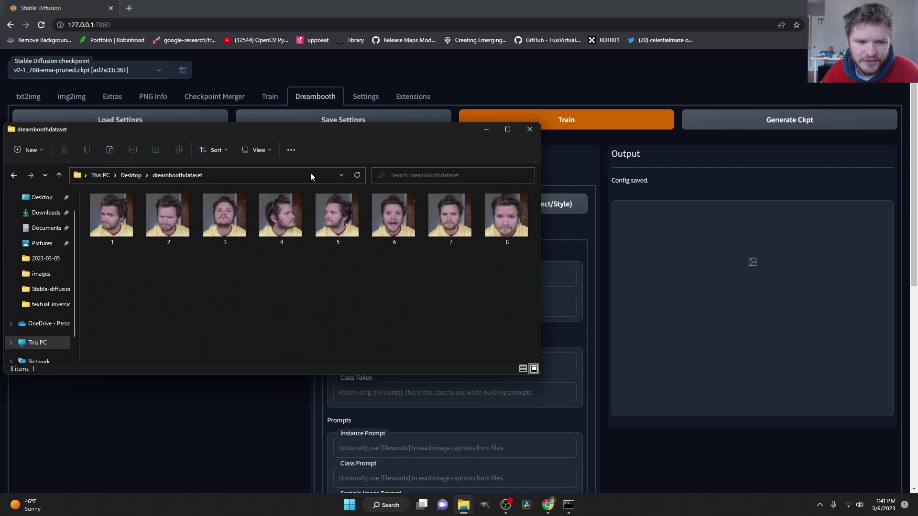
right_click(180, 176)
left_click(198, 183)
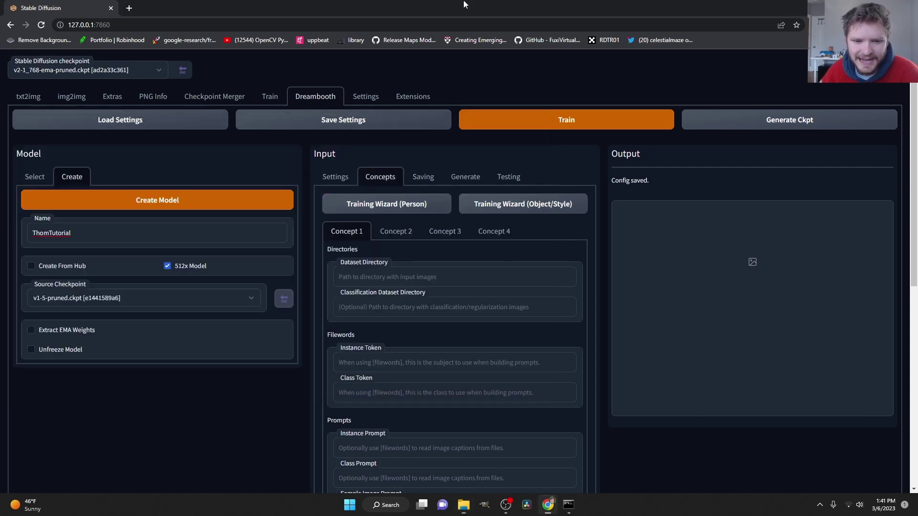
key("ctrl+v")
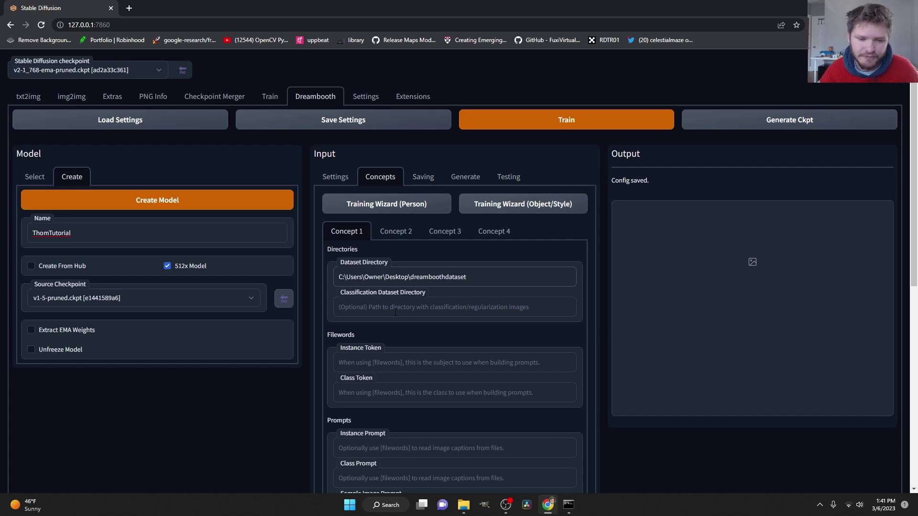
Write the Instance Prompt 'a photo of thxb person', noting the token thxb in Notepad
scroll(395, 311, "down", 1)
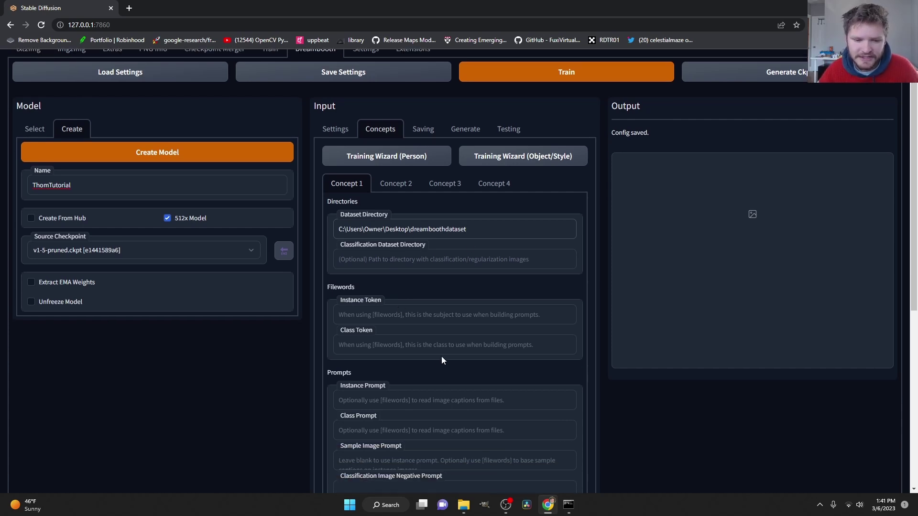
scroll(439, 363, "down", 2)
left_click(365, 306)
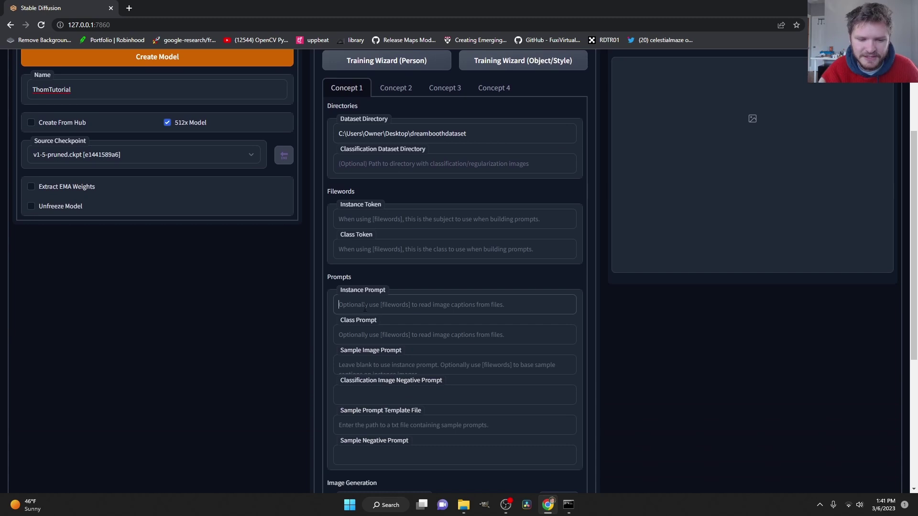
type("a photo")
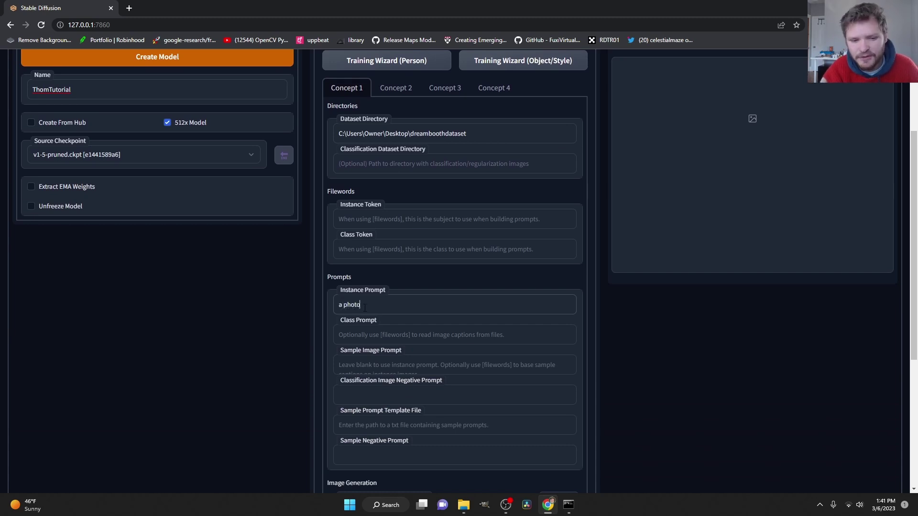
type(" of thom")
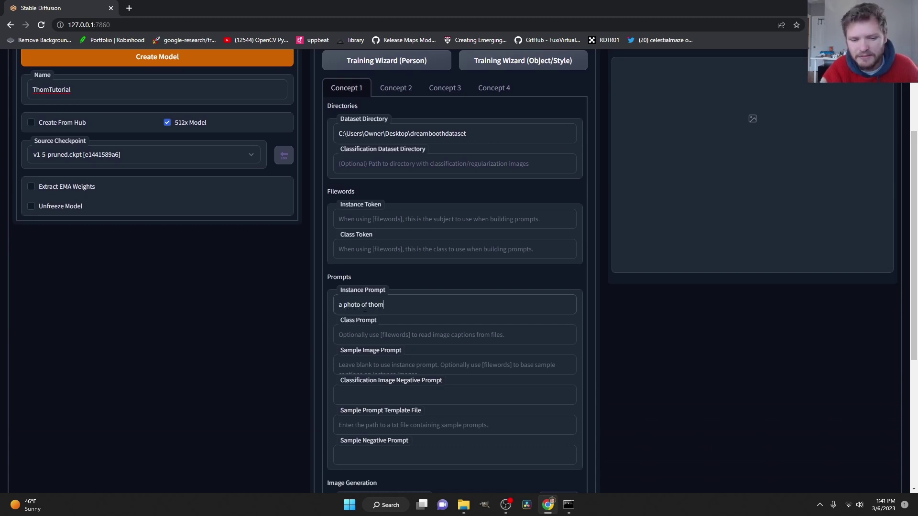
type("tutorial")
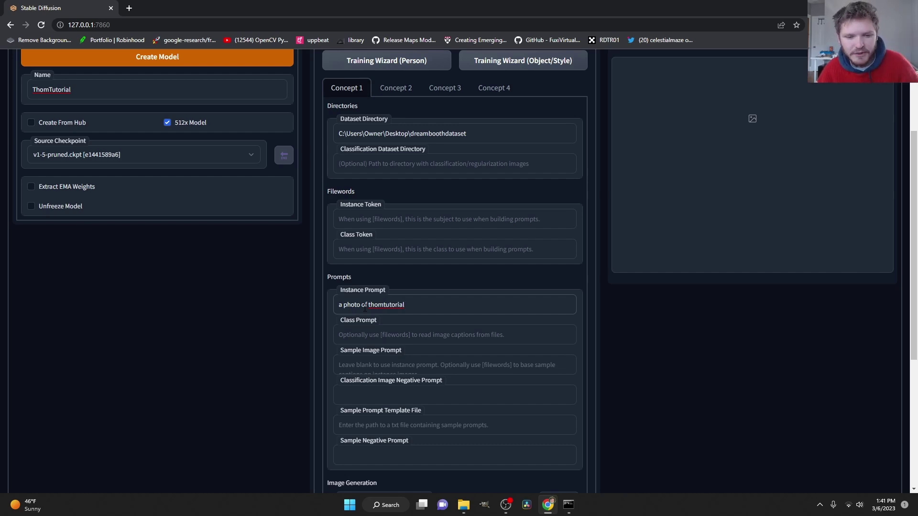
left_click_drag(403, 304, 371, 295)
key("BackSpace")
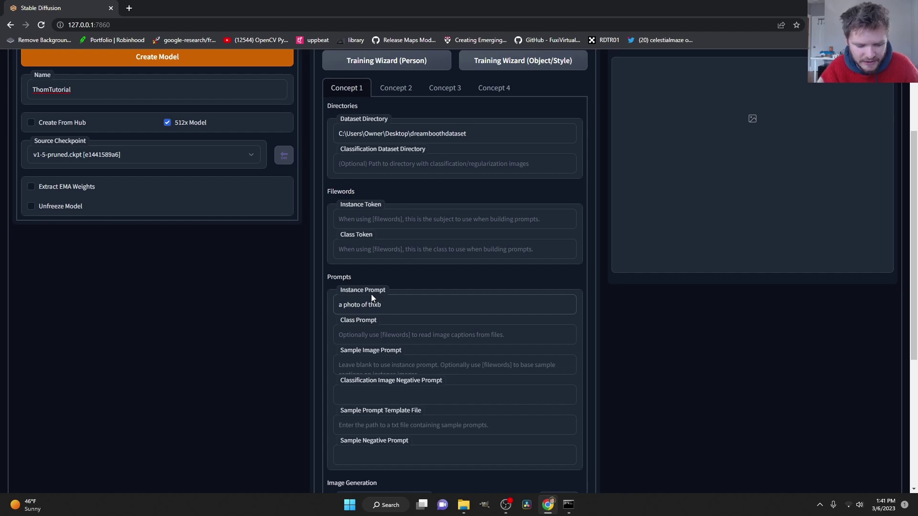
key("super")
type("notepad")
key("Return")
type("t")
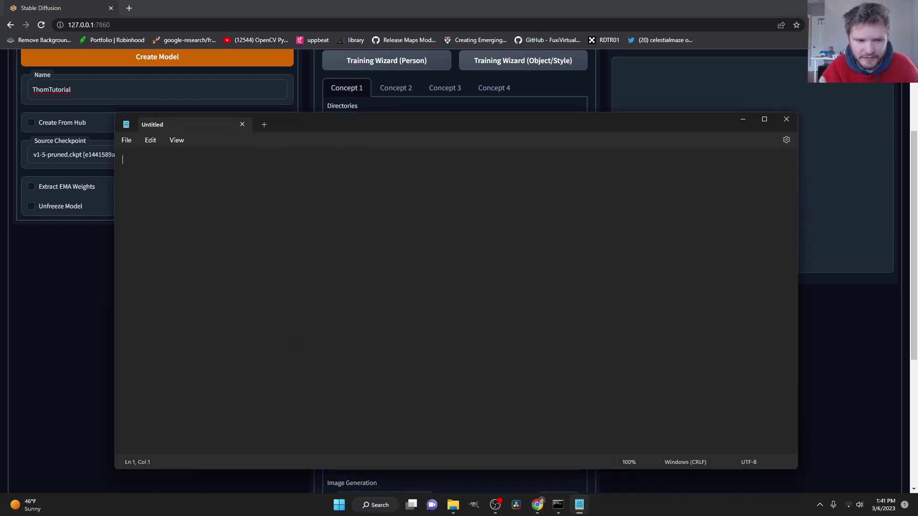
type("hxb")
left_click(476, 4)
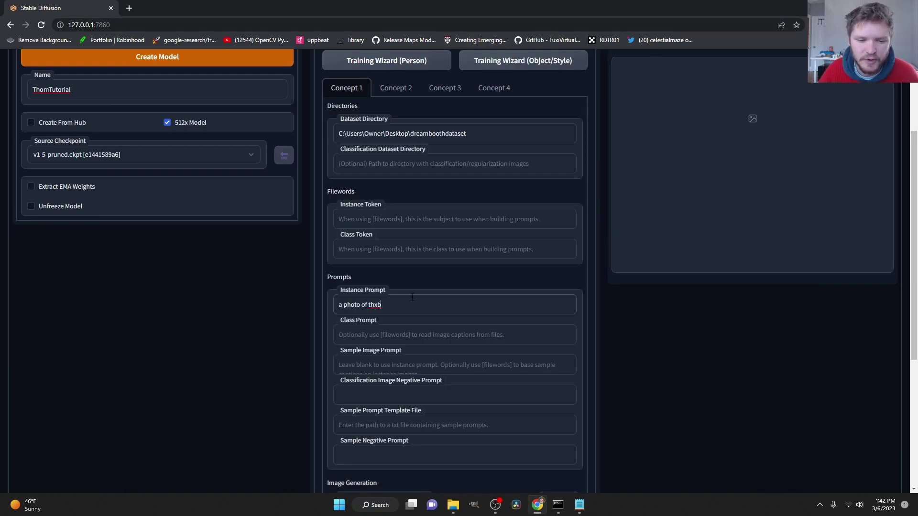
type("person")
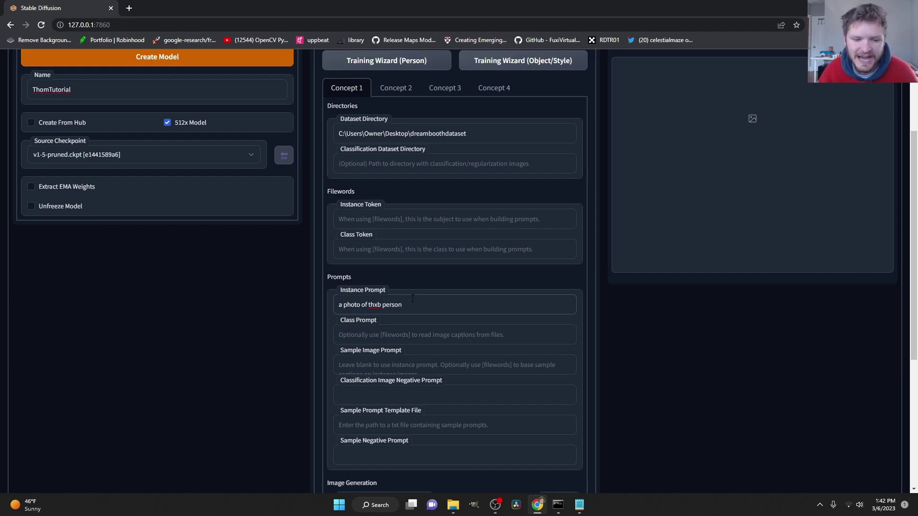
Tick Half Model in the Saving options and start Dreambooth training
scroll(455, 314, "down", 3)
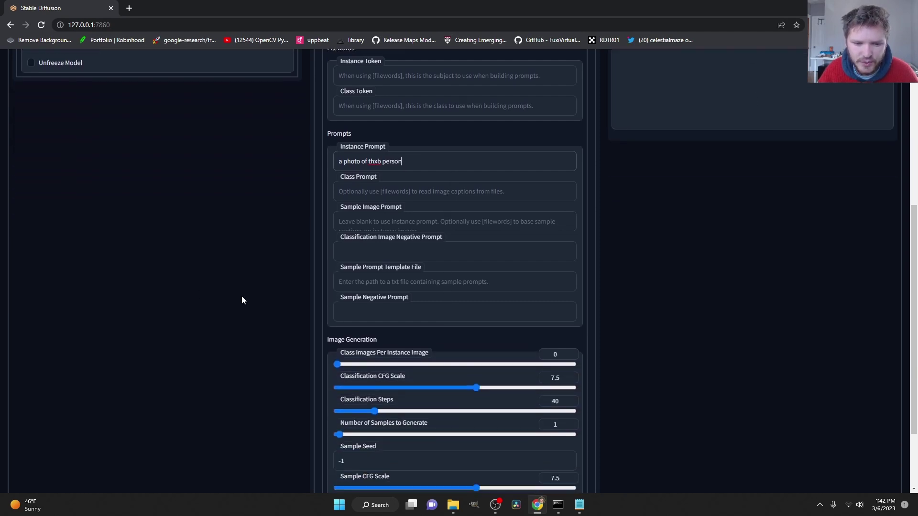
scroll(263, 300, "down", 2)
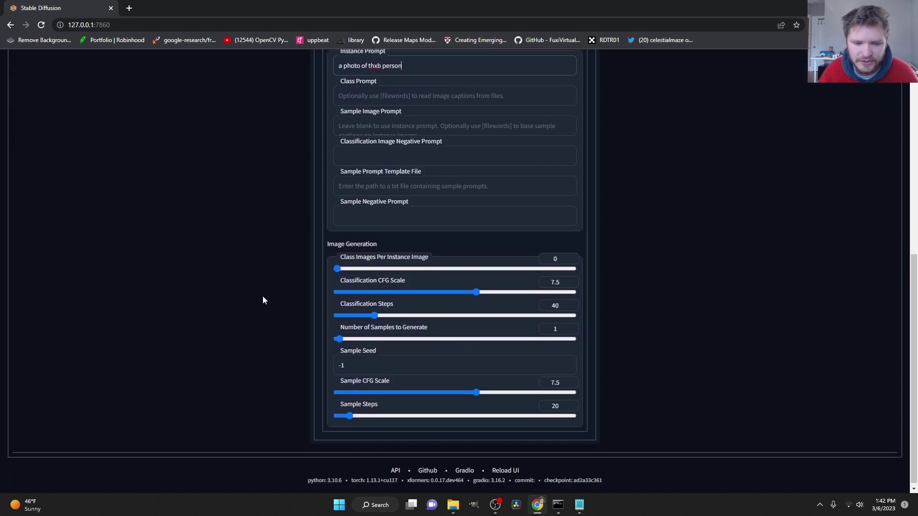
scroll(287, 318, "up", 8)
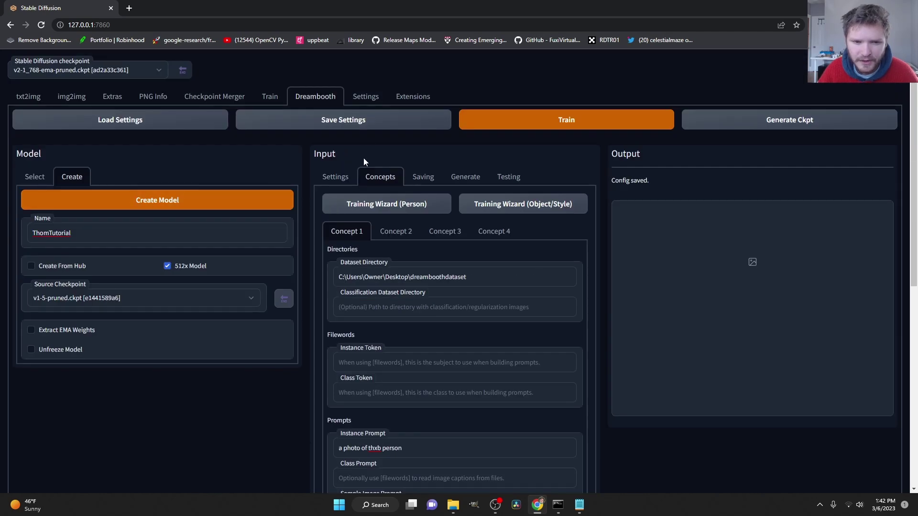
left_click(416, 177)
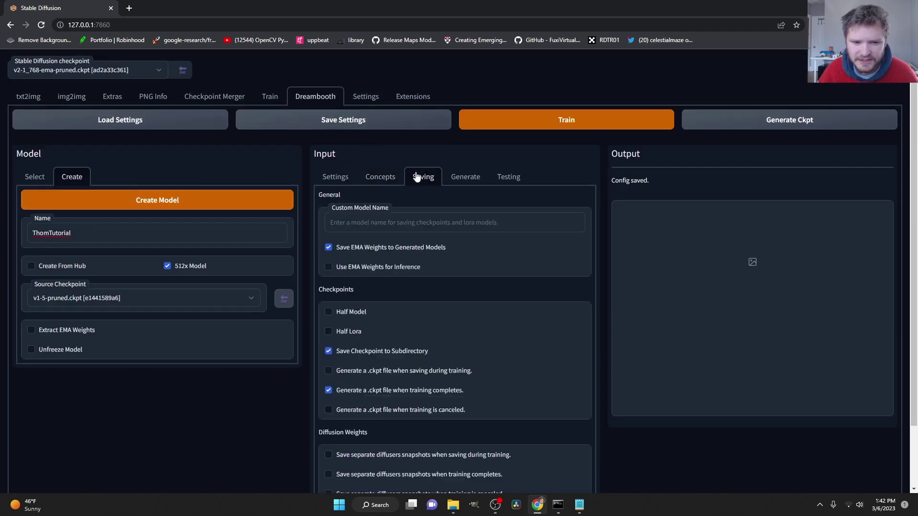
left_click(348, 315)
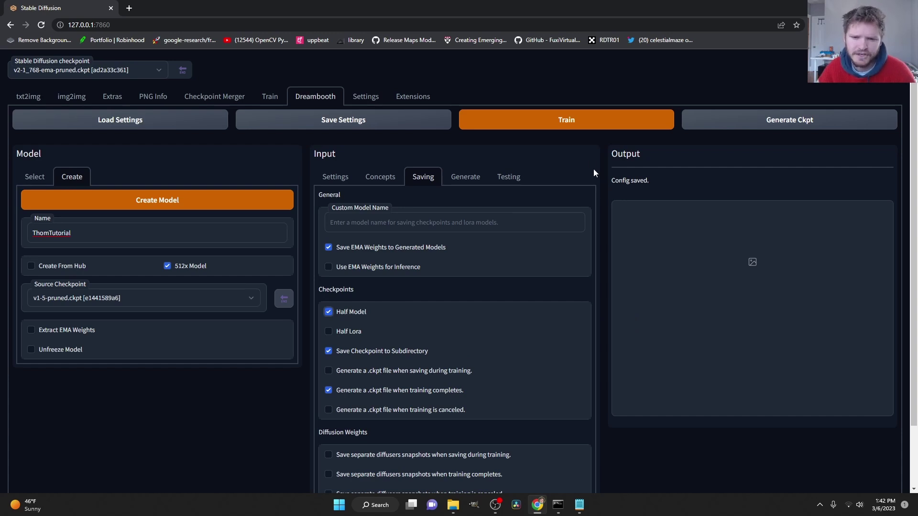
left_click(571, 120)
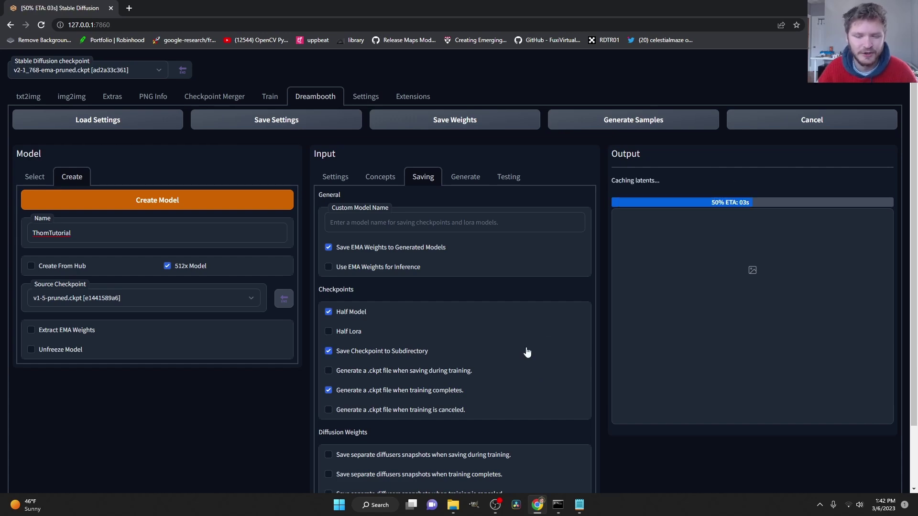
Check the training console log, then return to Dreambooth as training reaches 1200 steps
left_click(558, 505)
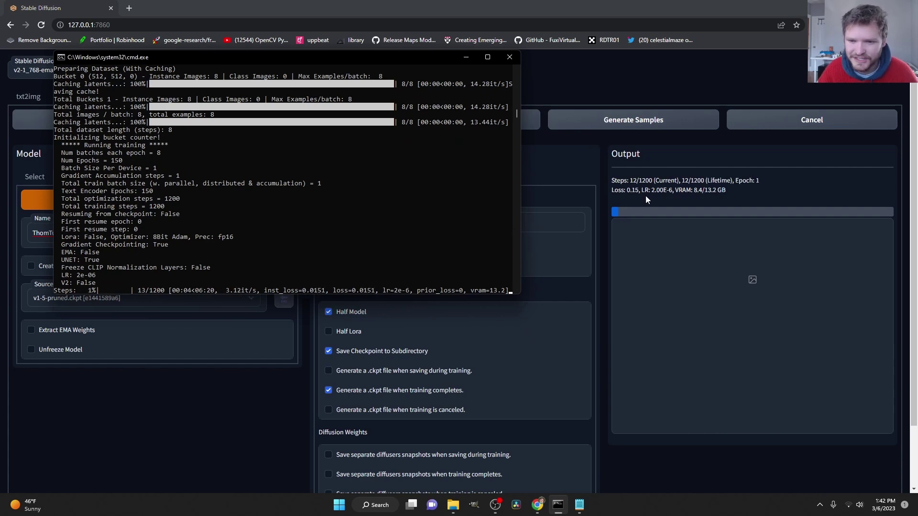
left_click(595, 4)
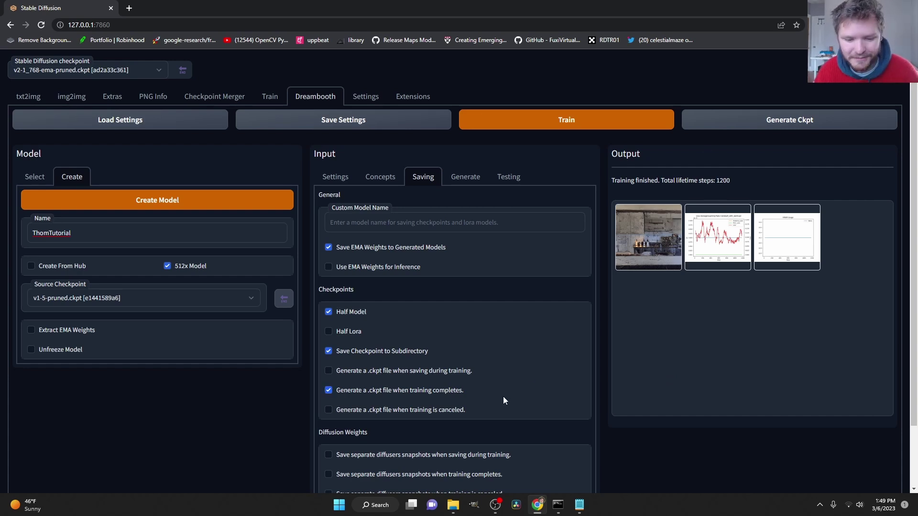
left_click(453, 505)
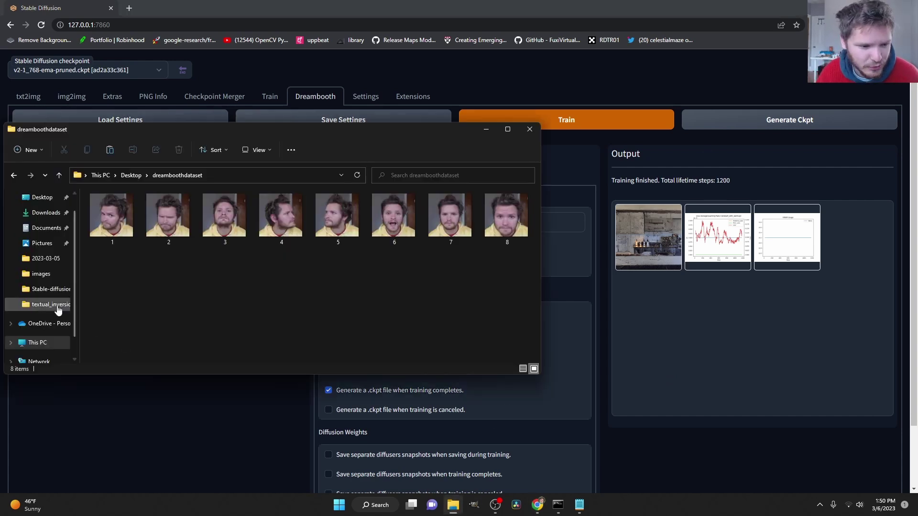
left_click(51, 288)
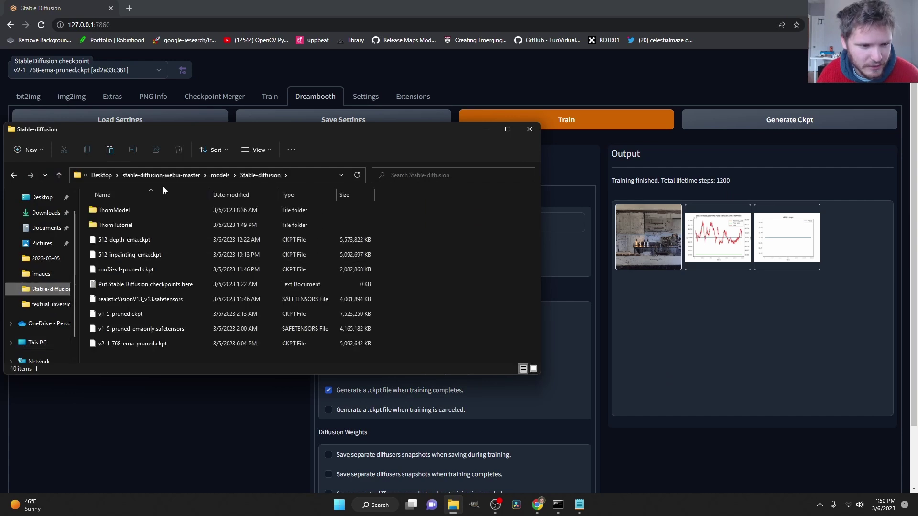
left_click(162, 176)
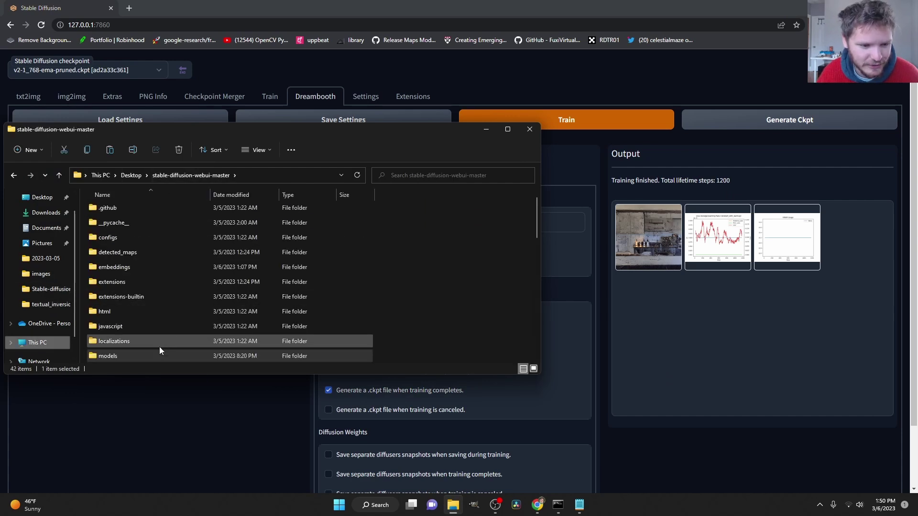
double_click(145, 354)
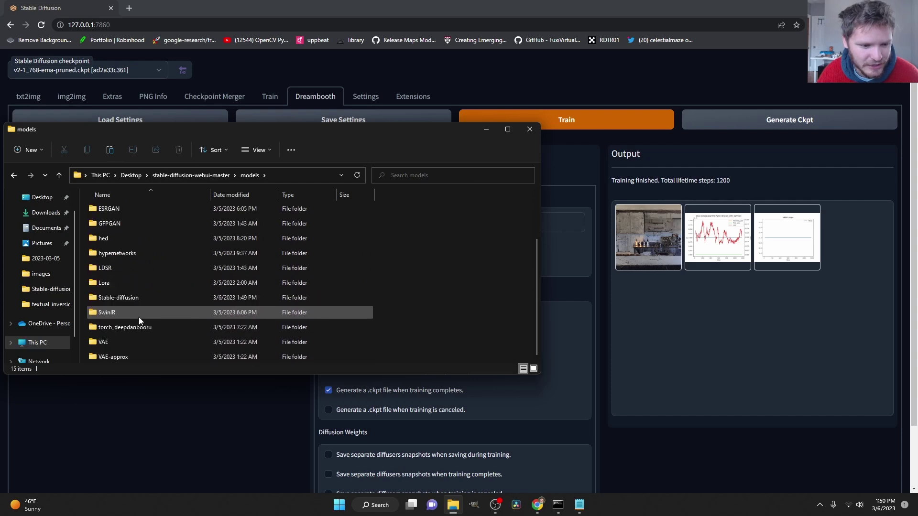
double_click(128, 297)
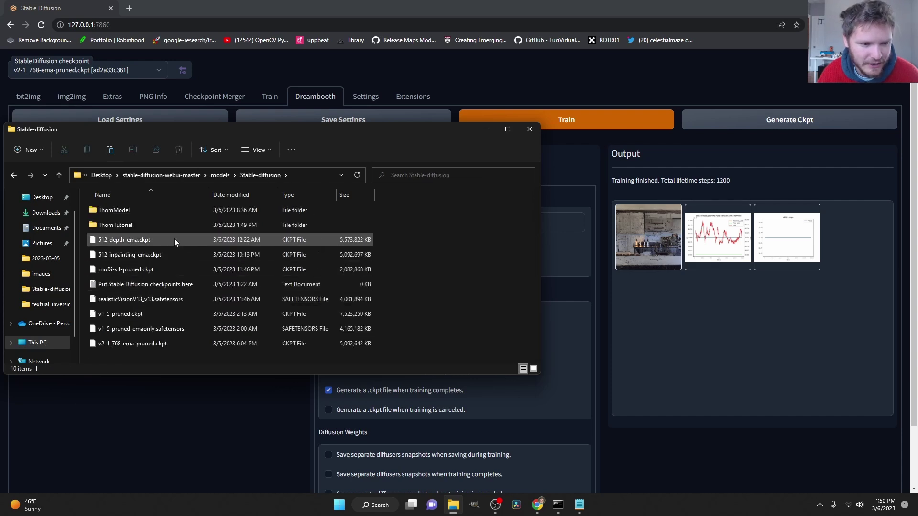
left_click(117, 225)
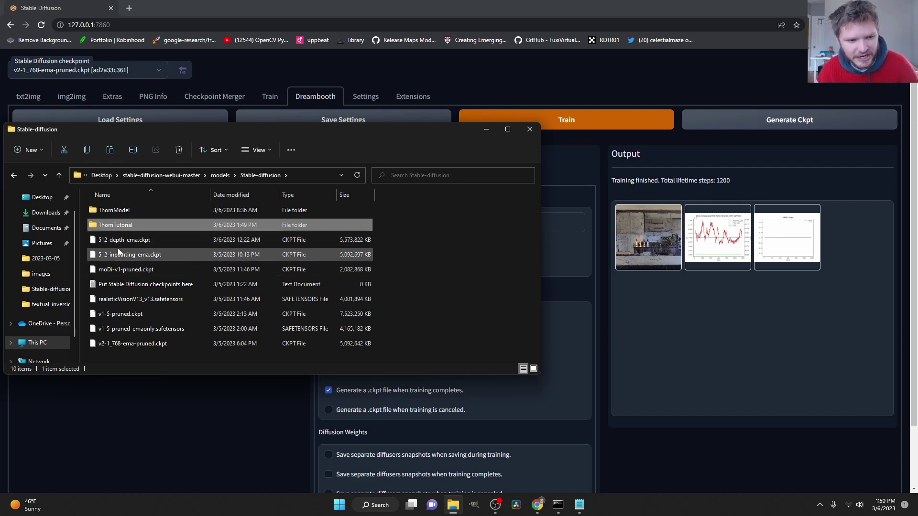
double_click(112, 227)
left_click(127, 213)
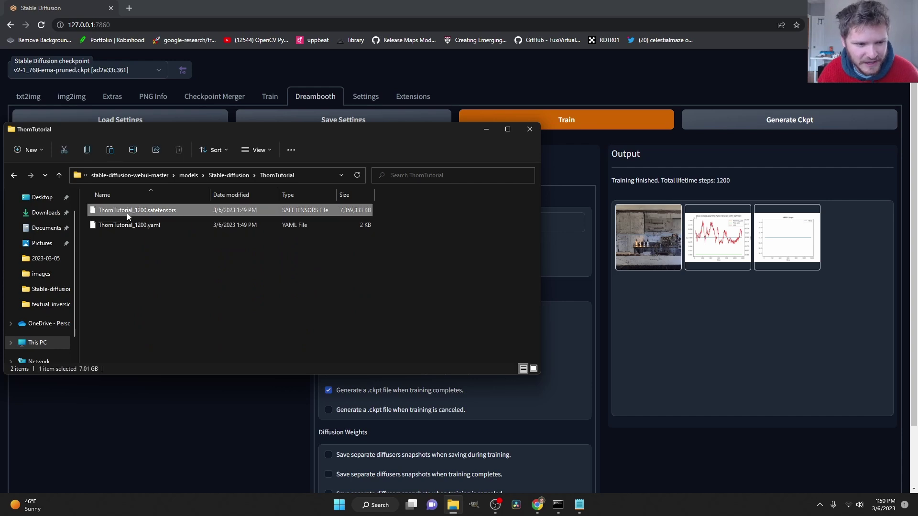
left_click(530, 129)
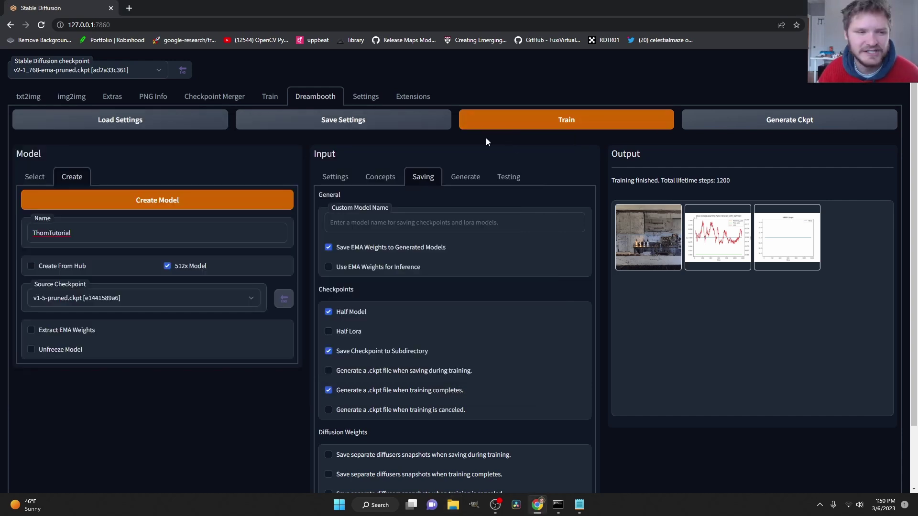
Load the ThomTutorial\ThomTutorial_1200.safetensors checkpoint on the txt2img page
left_click(32, 101)
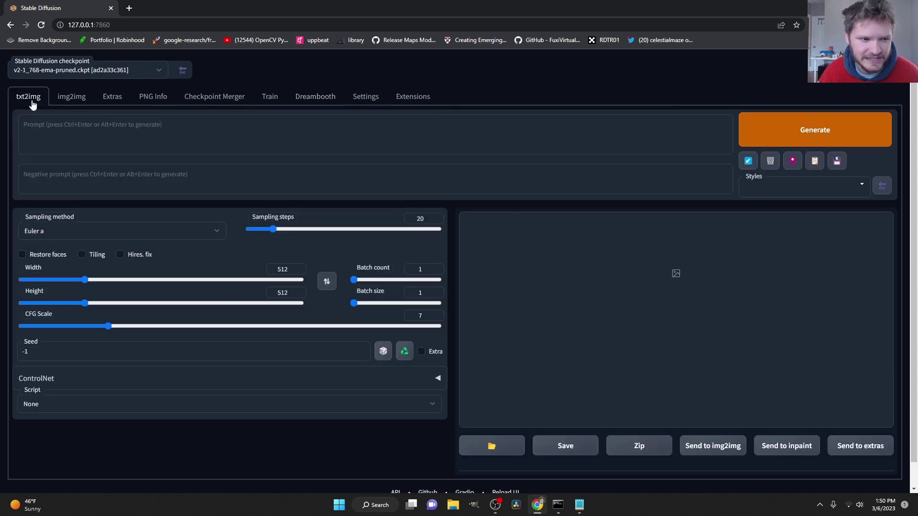
left_click(136, 74)
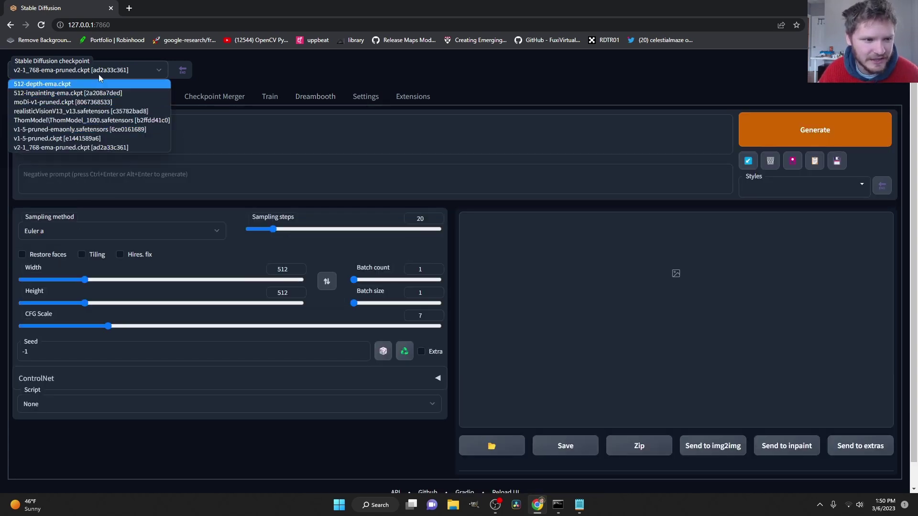
left_click(109, 69)
left_click(127, 72)
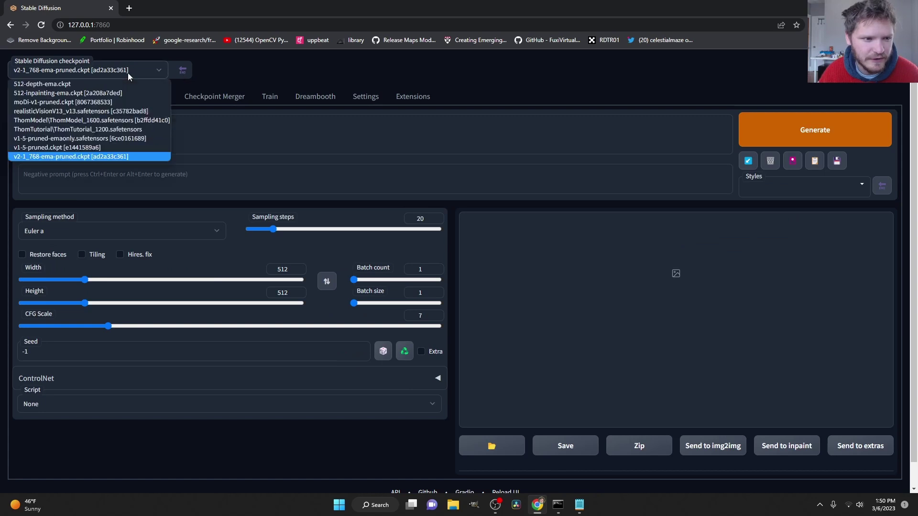
left_click(91, 129)
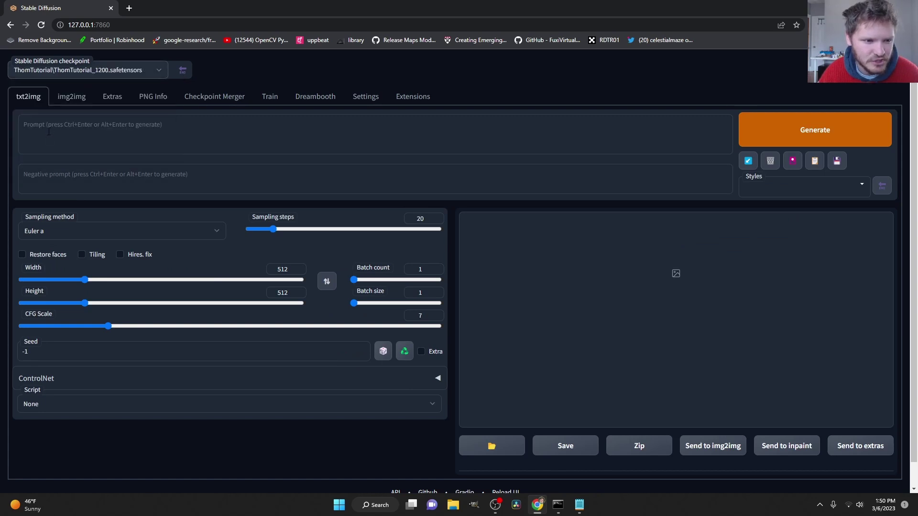
left_click(579, 505)
left_click(55, 140)
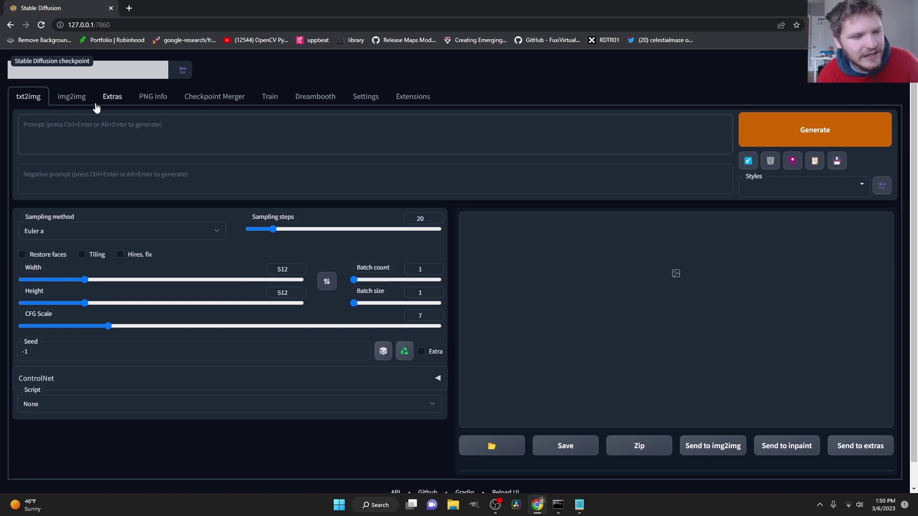
Generate three face images from the ThomTutorial_1200 checkpoint using the prompt 'thxb'
type("thxb")
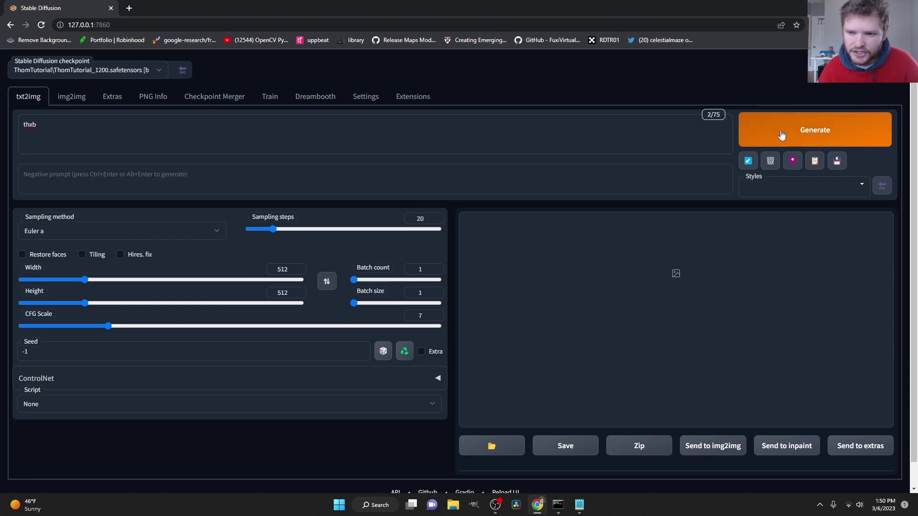
left_click(780, 132)
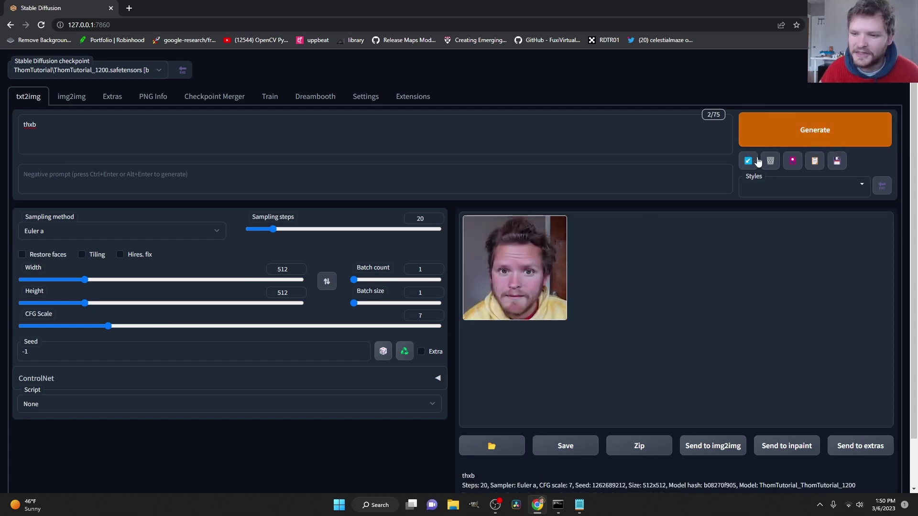
left_click(765, 136)
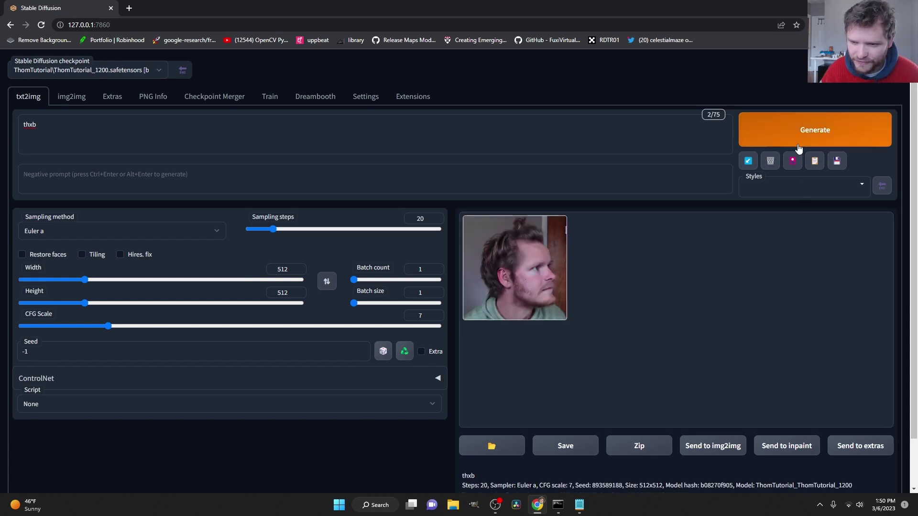
left_click(799, 144)
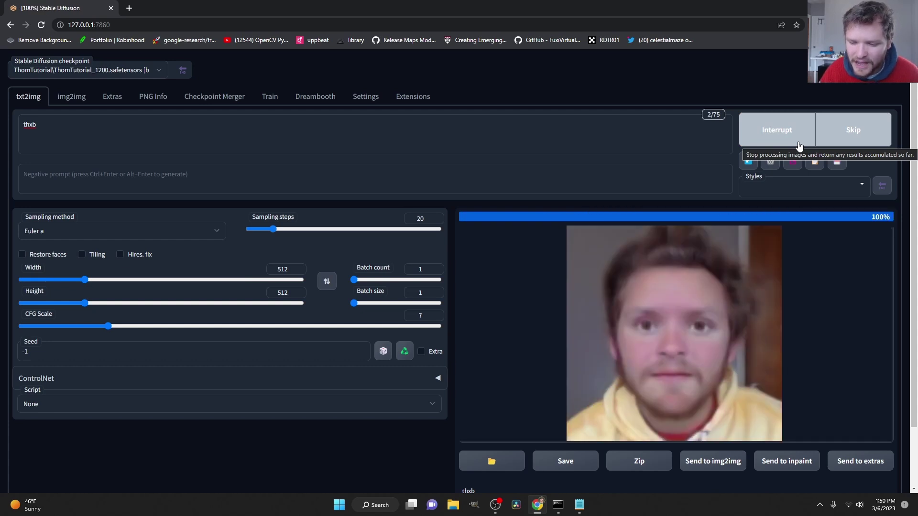
left_click(137, 143)
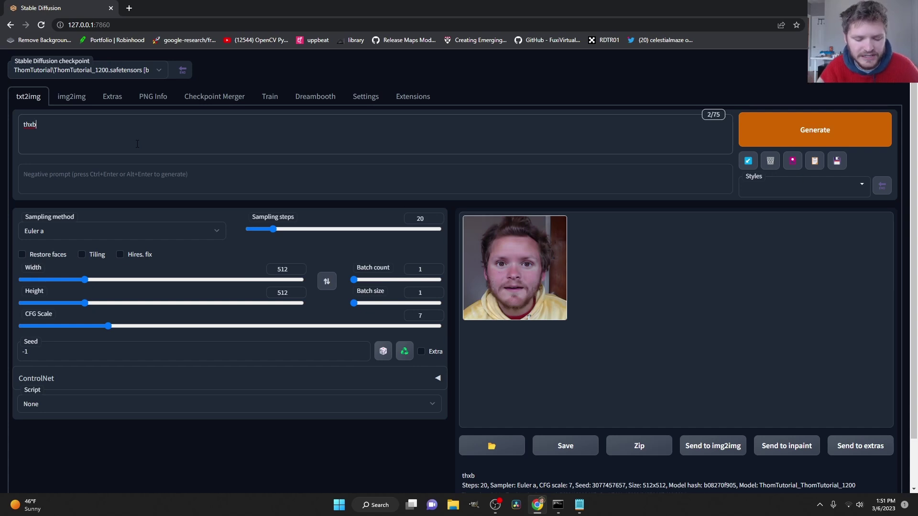
Extend the prompt to 'thxb as a painting, colorful, 8k, ultra hd' and generate three painted portraits
type("as a pa")
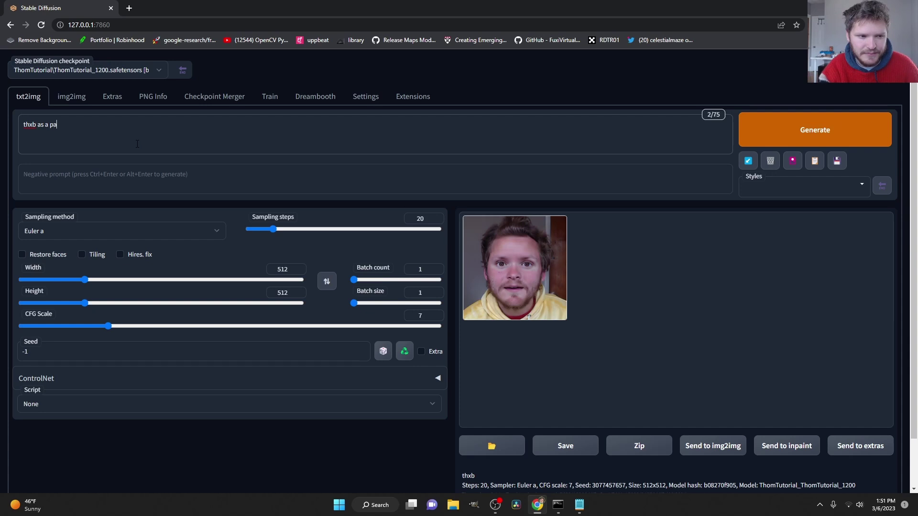
type("inting, colorful, 8k, ultra hd")
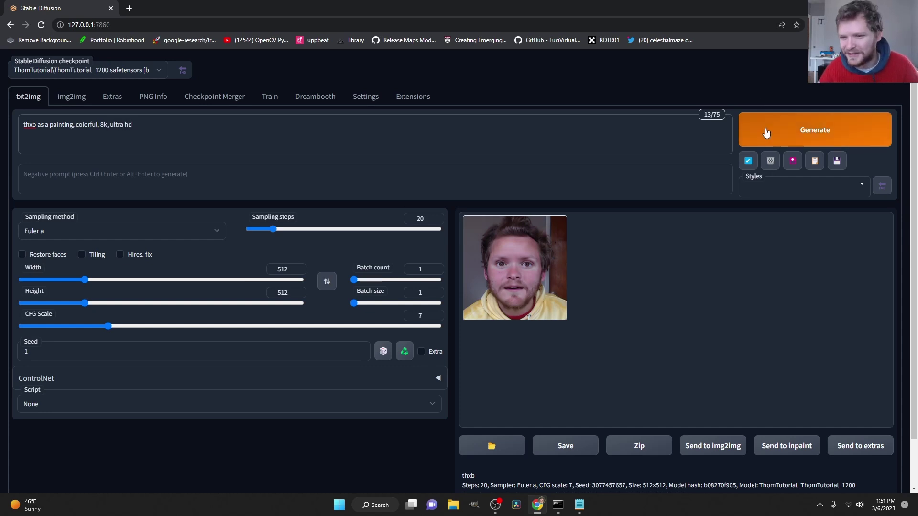
left_click(764, 130)
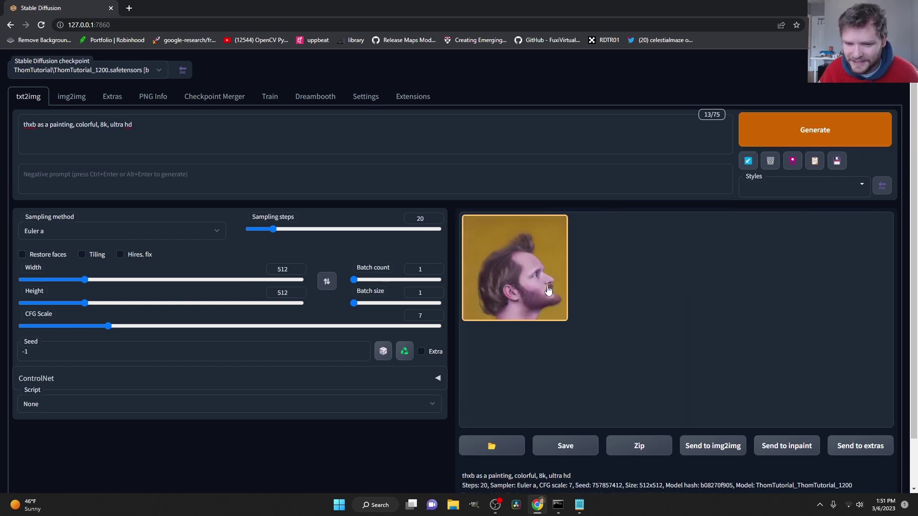
left_click(767, 141)
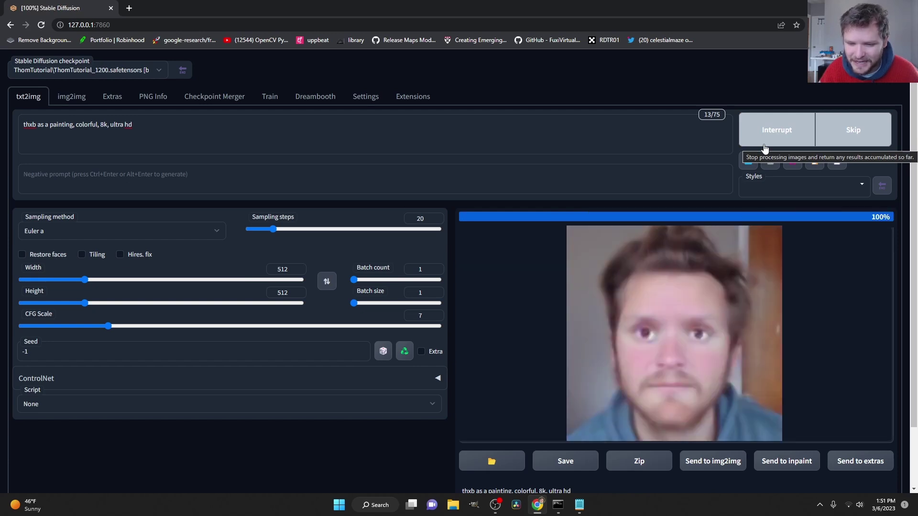
left_click(764, 143)
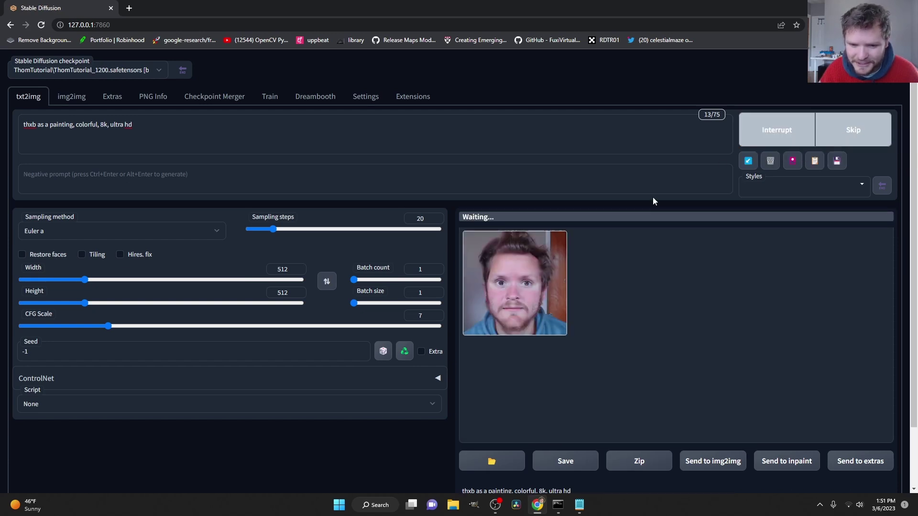